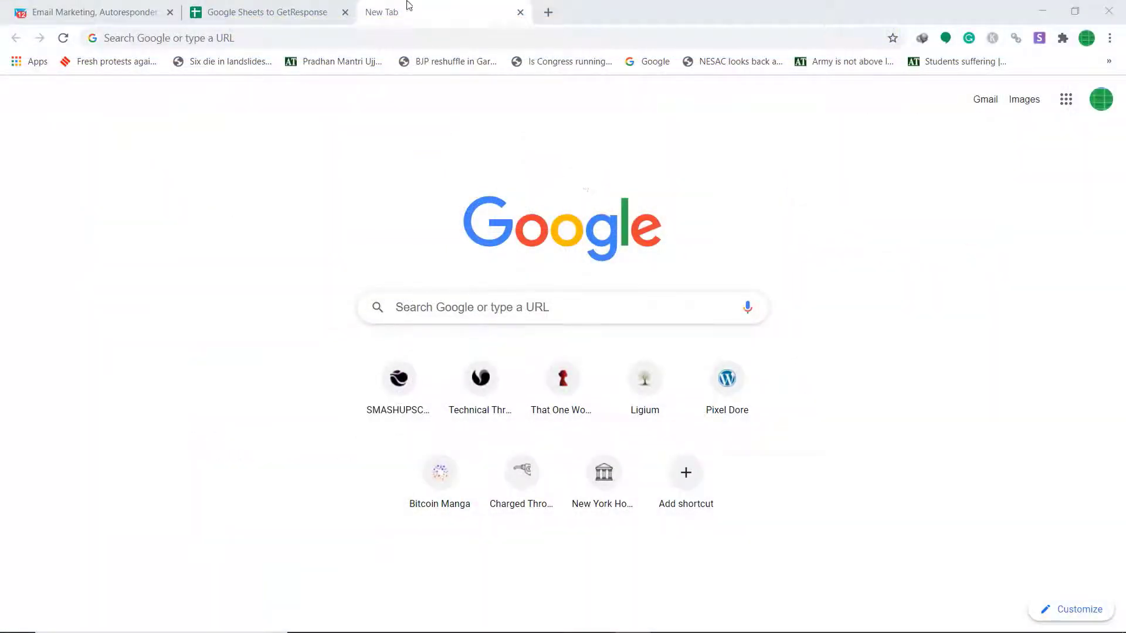
# Load pabbly.com, go to the Pabbly Connect product page, and start signing in
pyautogui.click(403, 37)
pyautogui.write('pabbly.c')
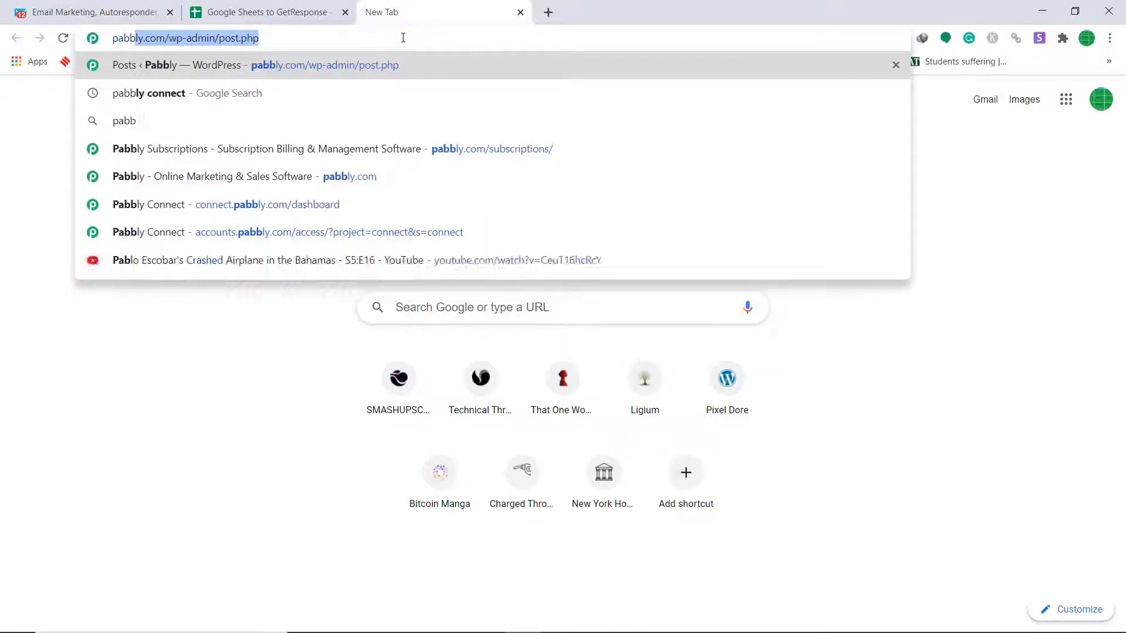
pyautogui.write('om')
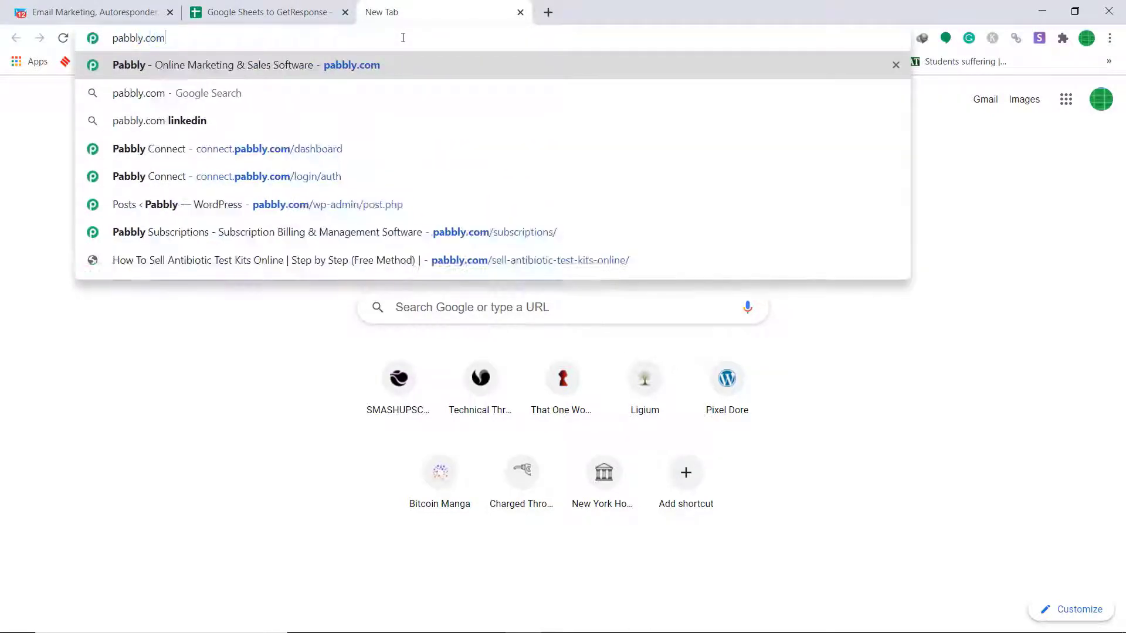
pyautogui.press('Return')
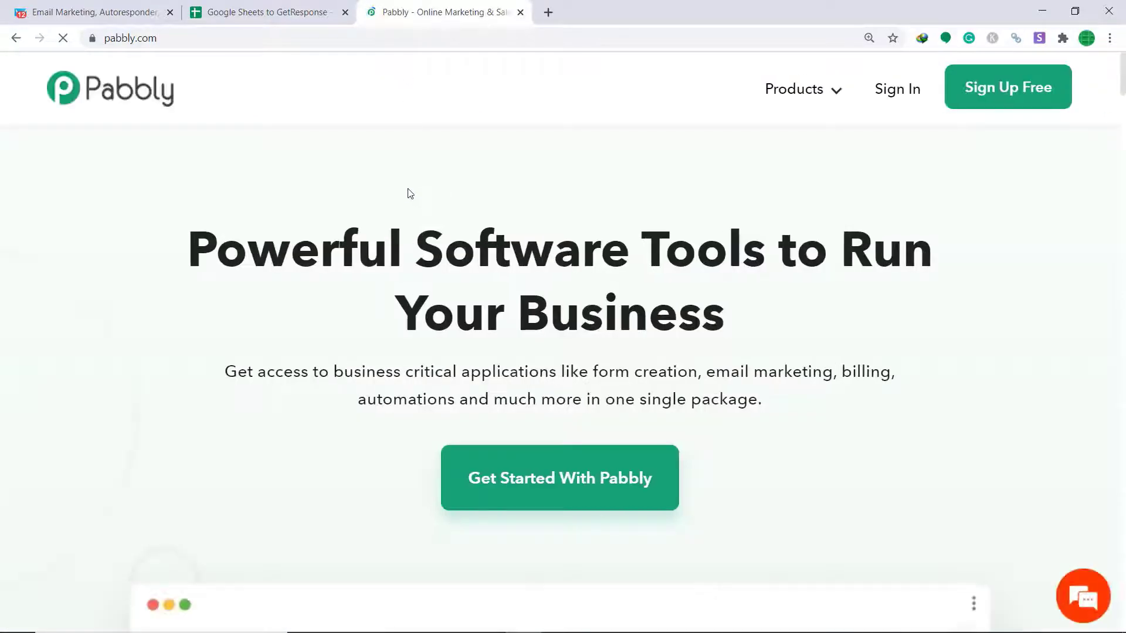
pyautogui.moveTo(787, 101)
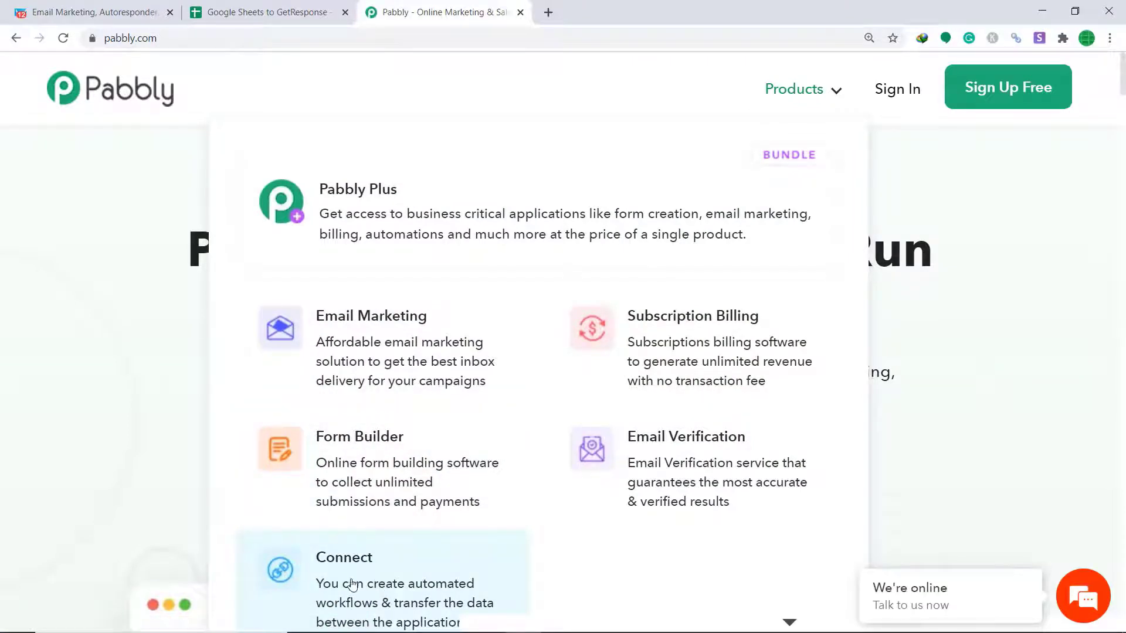
pyautogui.click(353, 583)
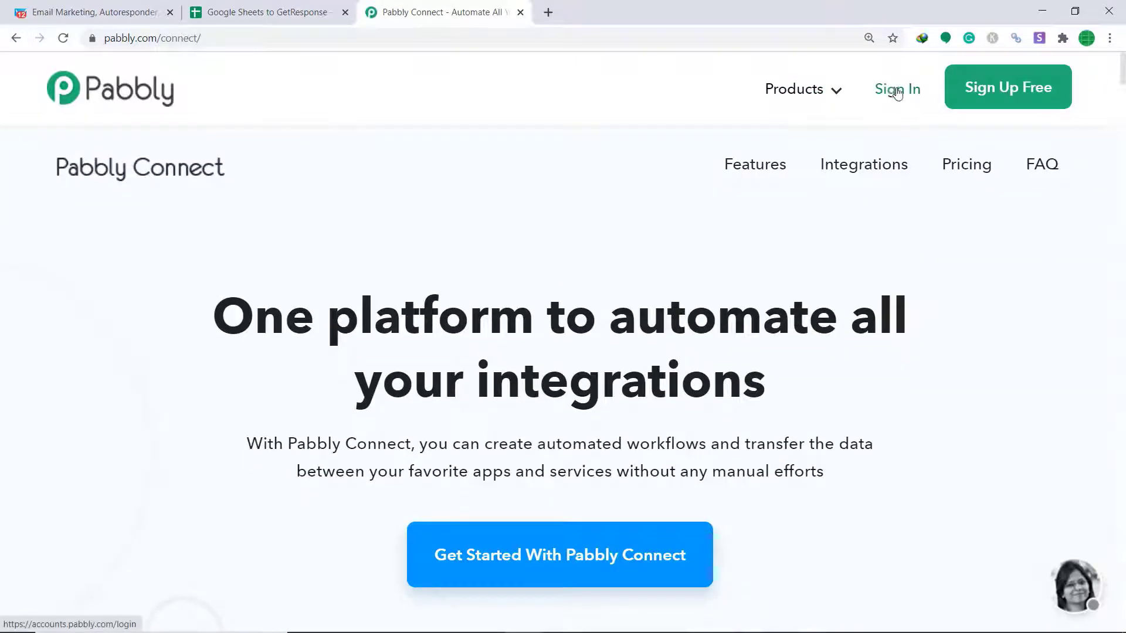
pyautogui.click(897, 93)
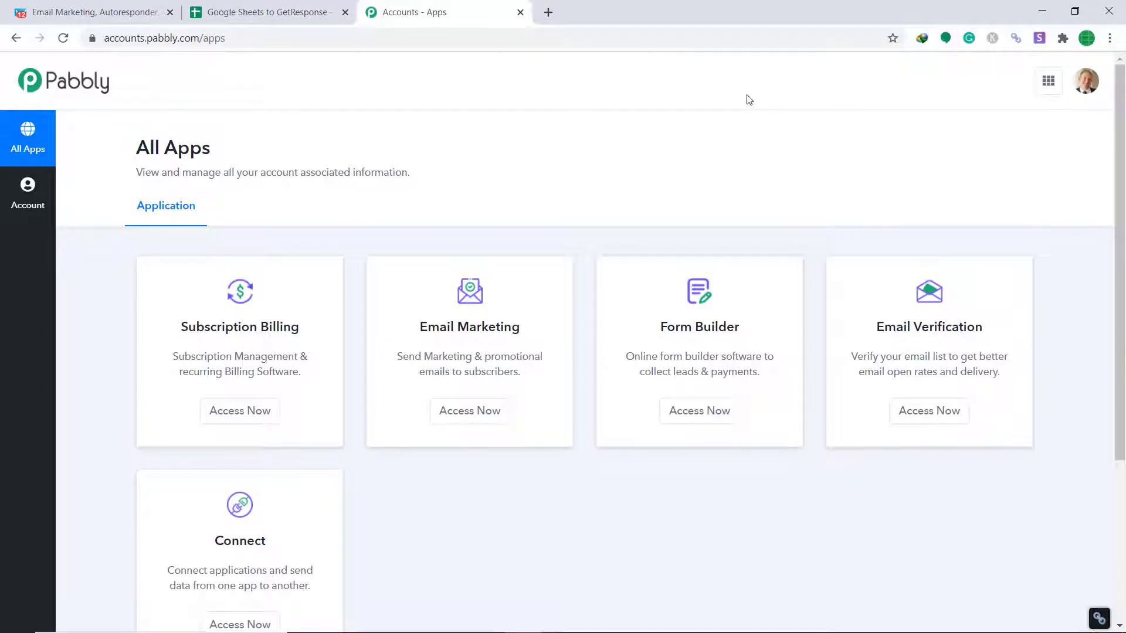
# Launch the Connect app from the All Apps page in Pabbly Accounts
pyautogui.scroll(-4, 718, 129)
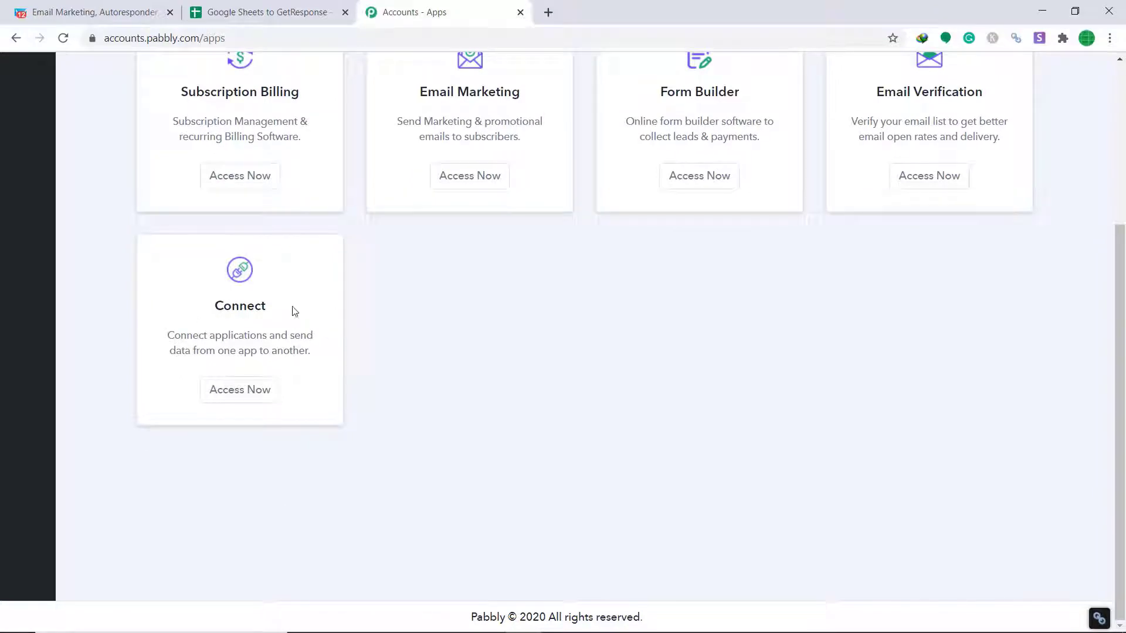
pyautogui.click(264, 395)
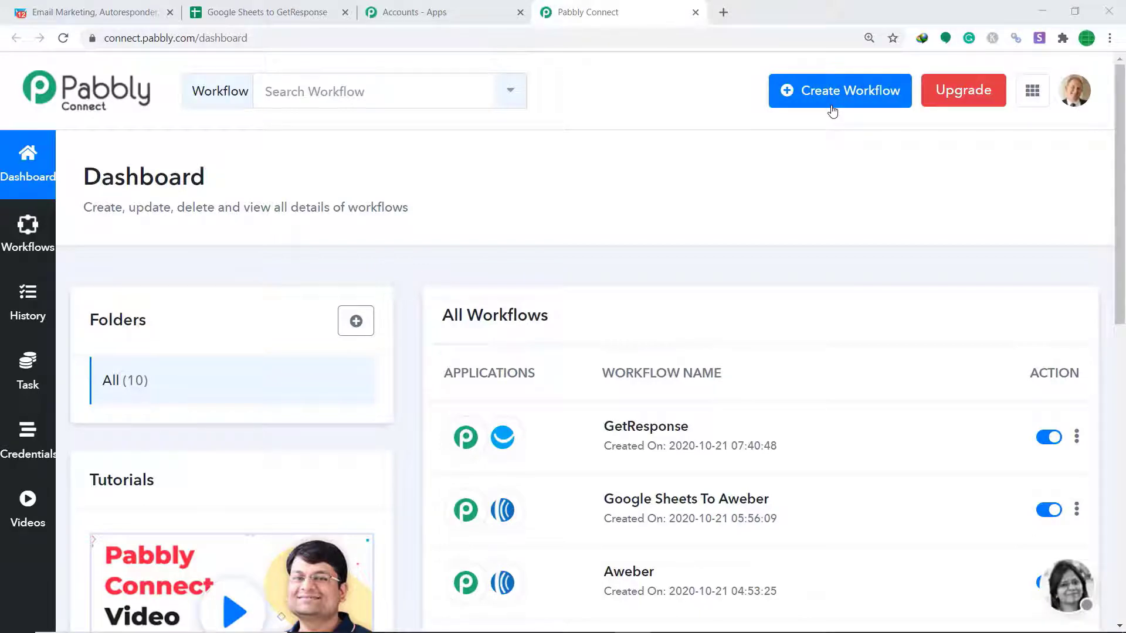
# Create a workflow called 'Google Sheets To GetResponse' through the Create Workflow dialog
pyautogui.click(833, 110)
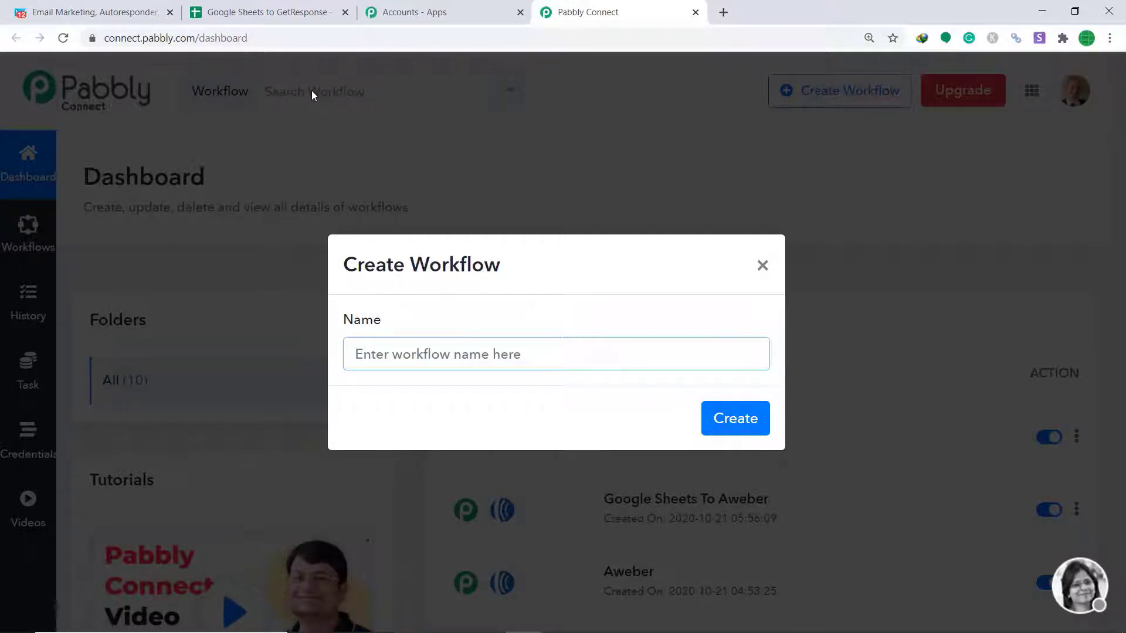
pyautogui.write('Google Sheets To GetResponse')
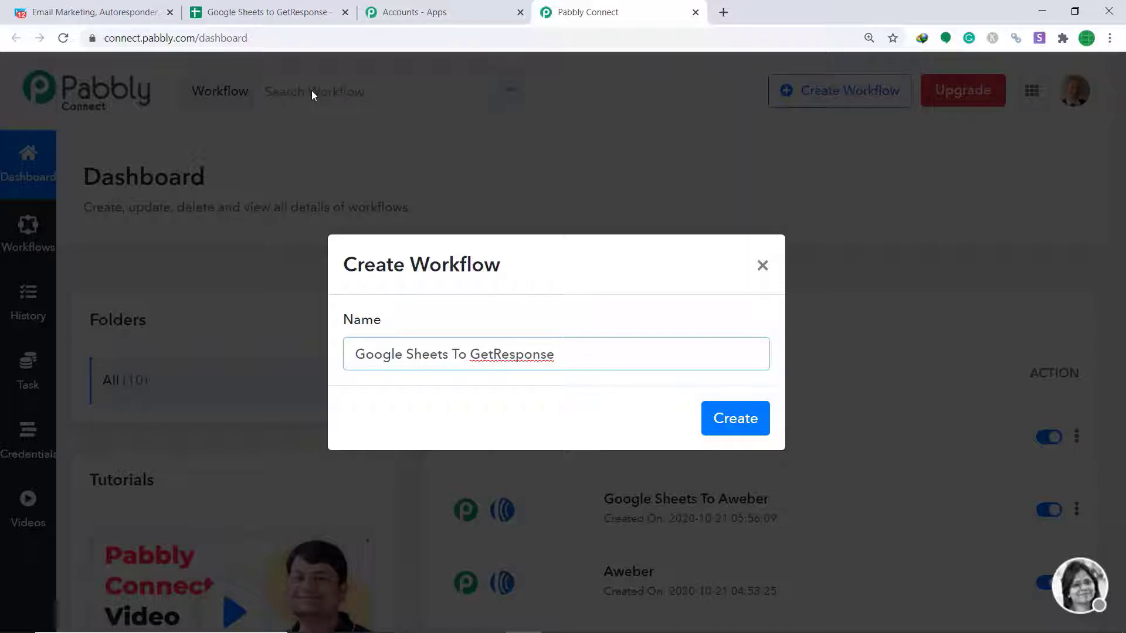
pyautogui.click(731, 425)
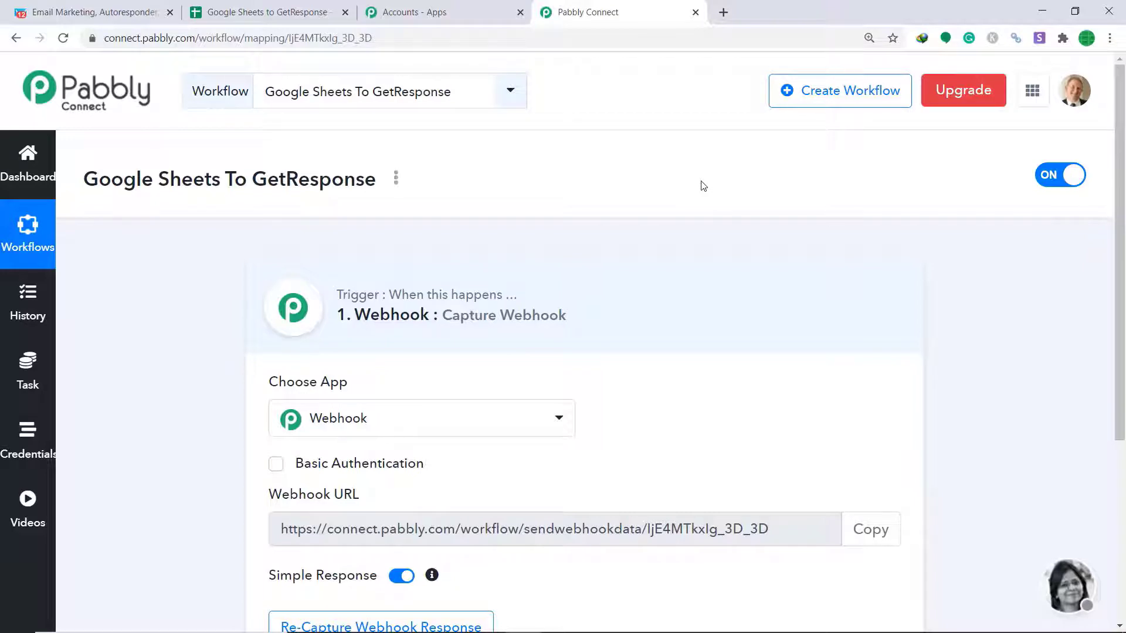
# Set the trigger to Google Sheets New Spreadsheet Row and switch to the spreadsheet
pyautogui.click(457, 428)
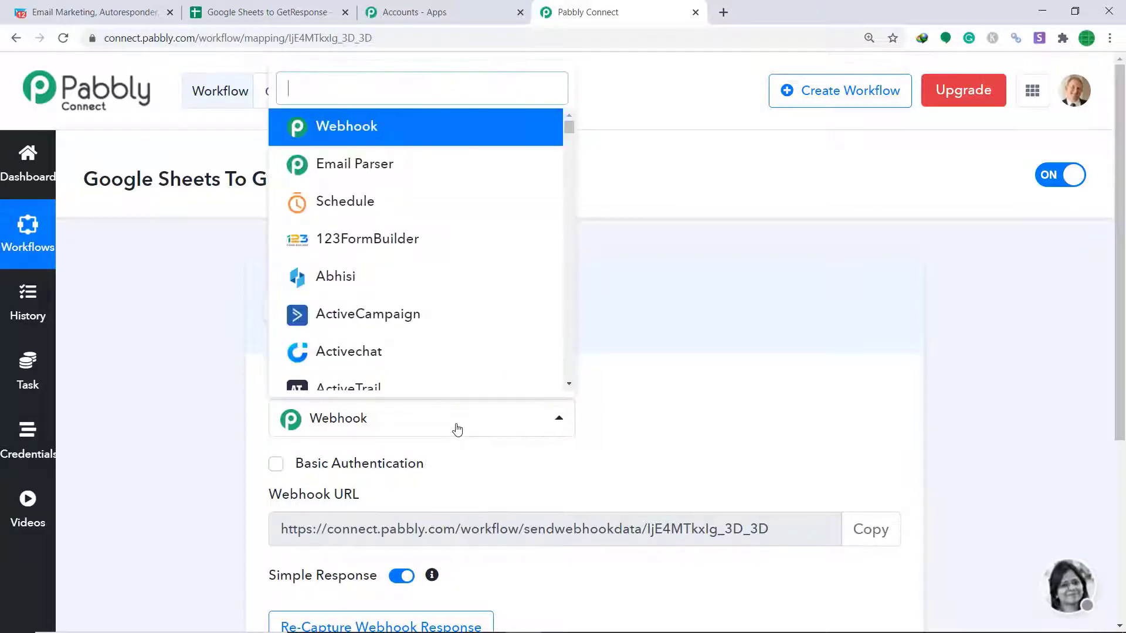
pyautogui.write('google')
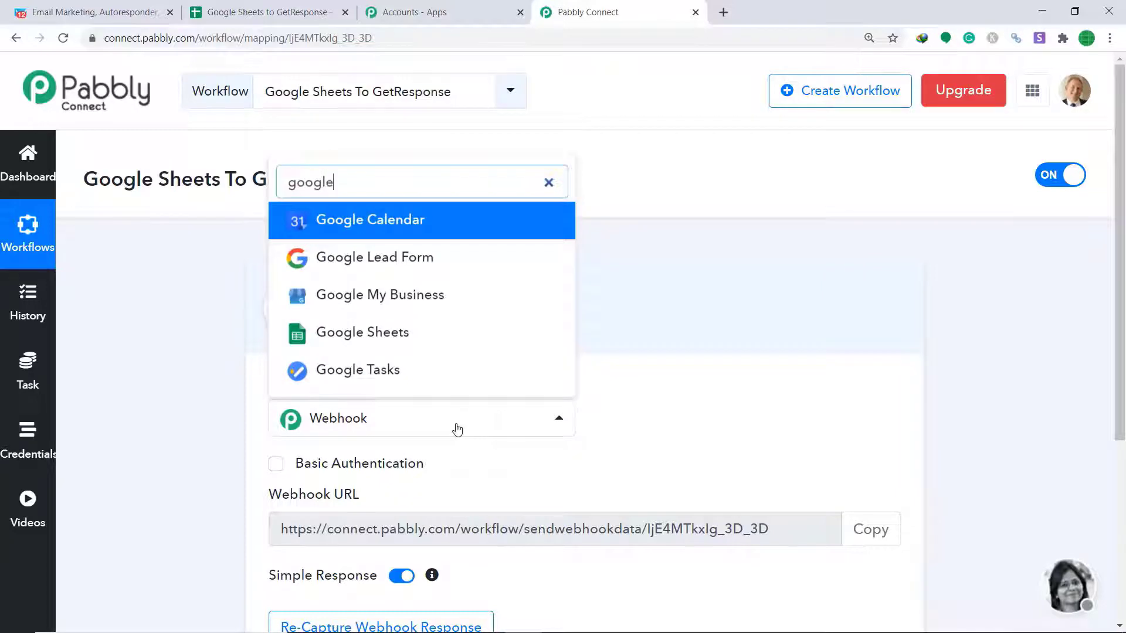
pyautogui.click(385, 340)
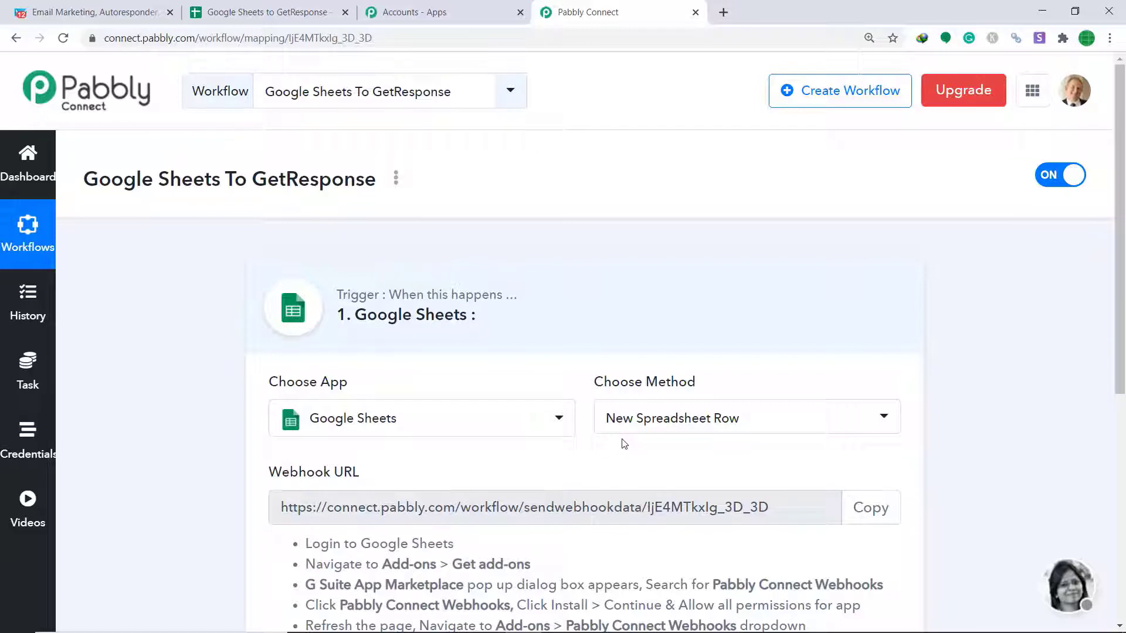
pyautogui.click(282, 12)
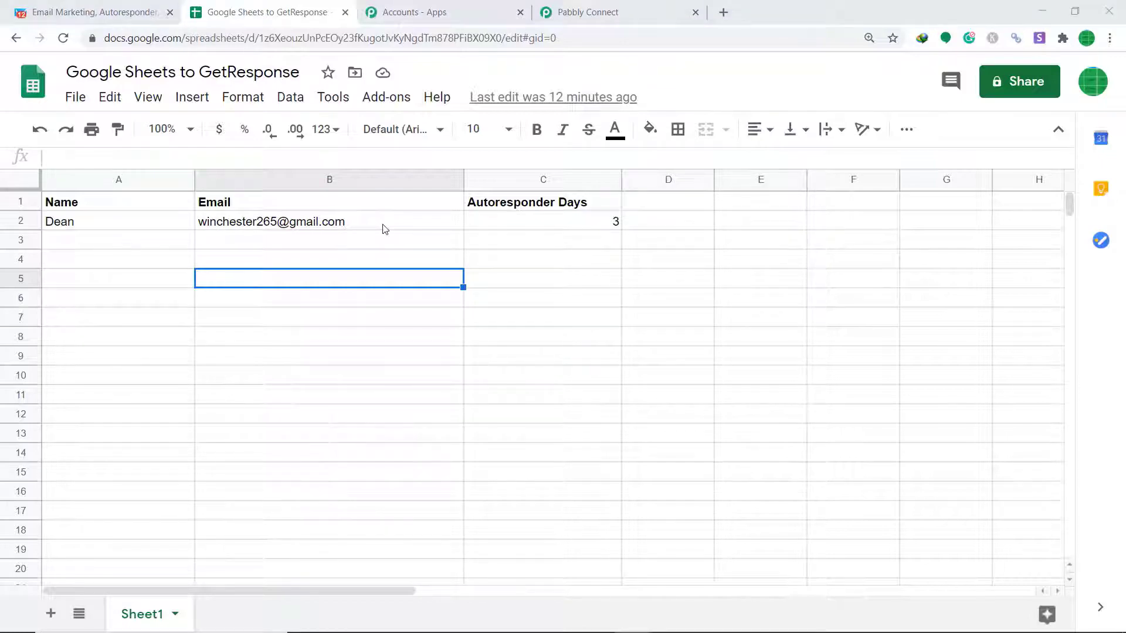
# Open Add-ons > Get add-ons to show the Works with Sheets catalogue
pyautogui.click(391, 105)
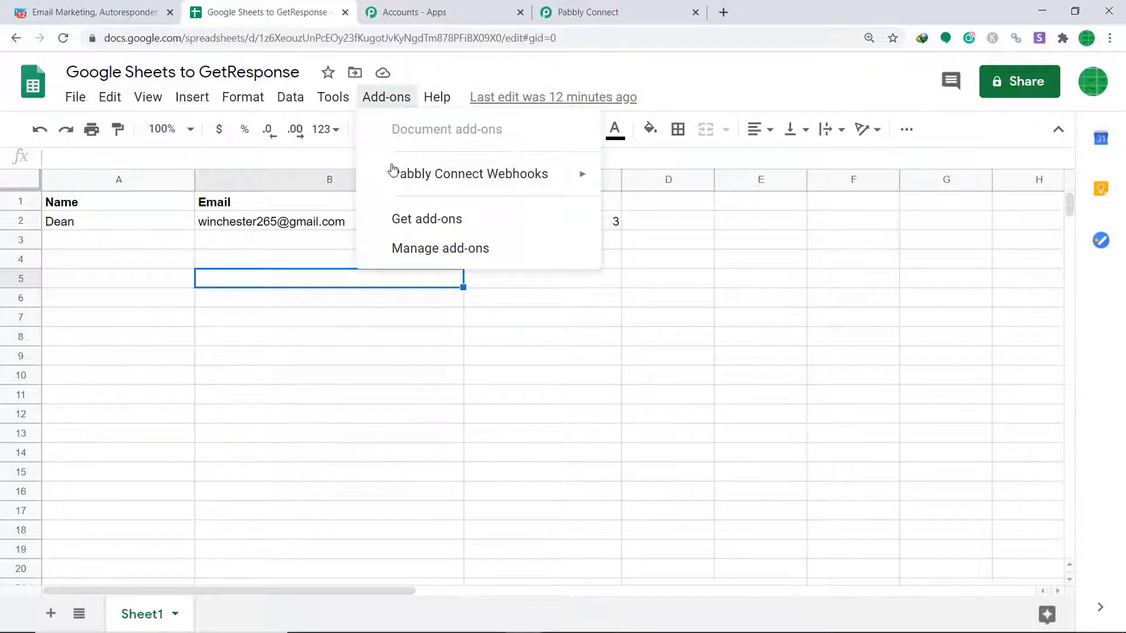
pyautogui.moveTo(392, 173)
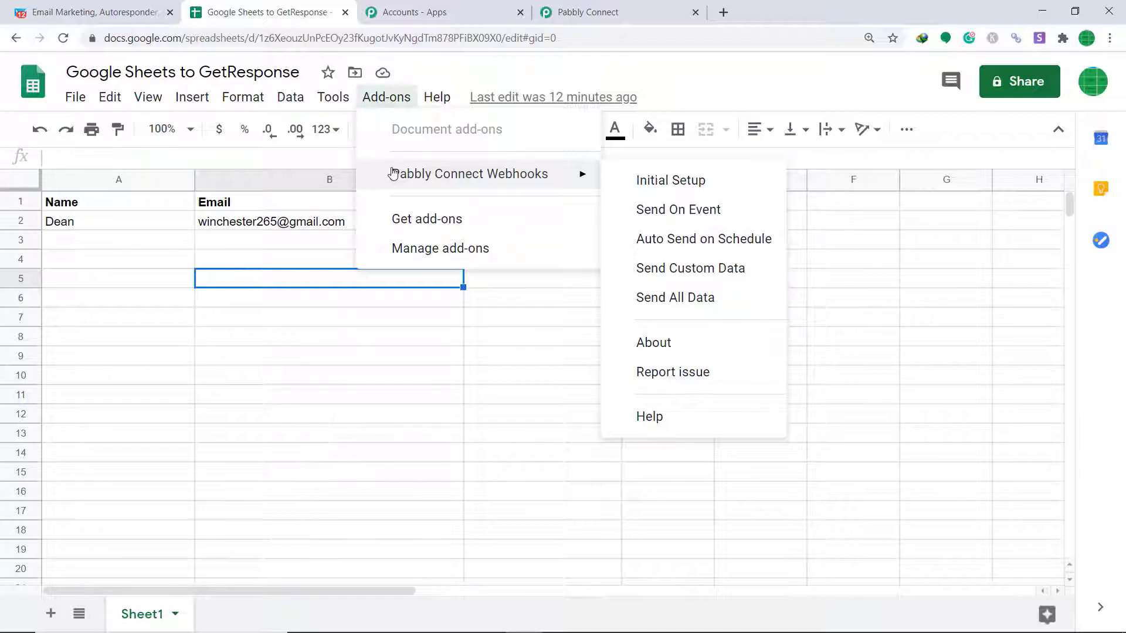
pyautogui.click(396, 219)
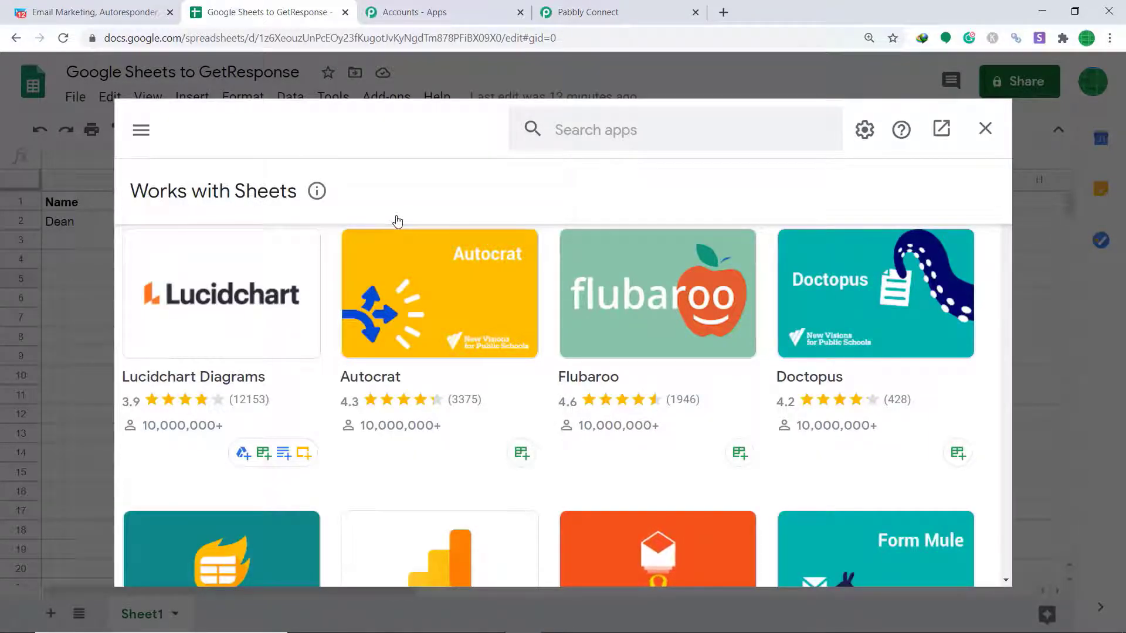
# Look up Pabbly Connect Webhooks in the marketplace, close it, and show the add-on's actions
pyautogui.click(579, 133)
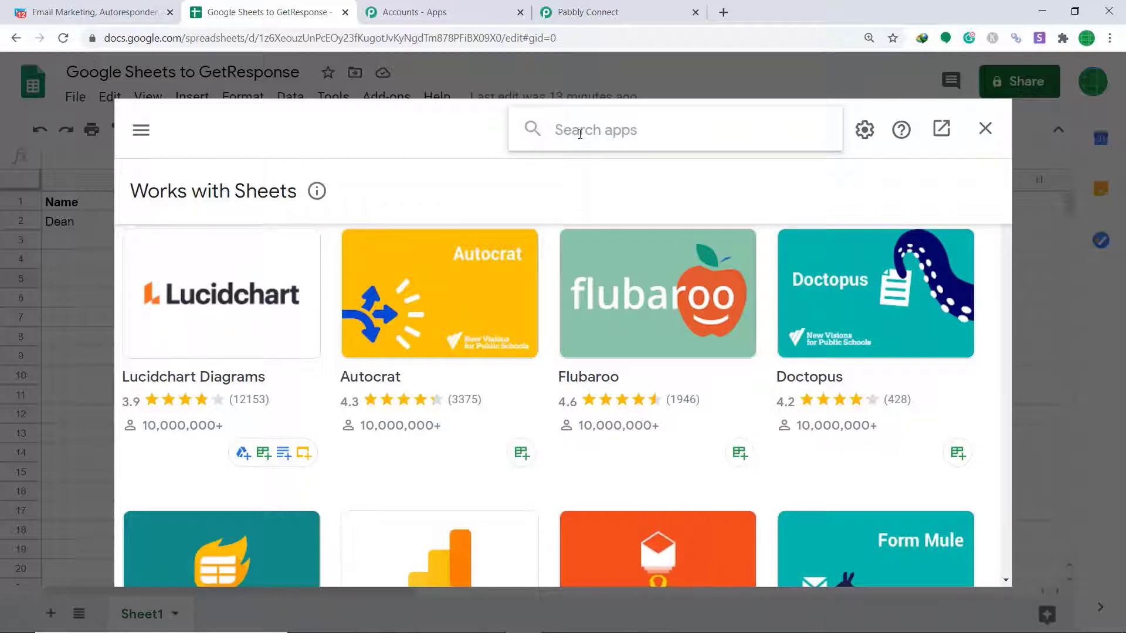
pyautogui.write('Pabb')
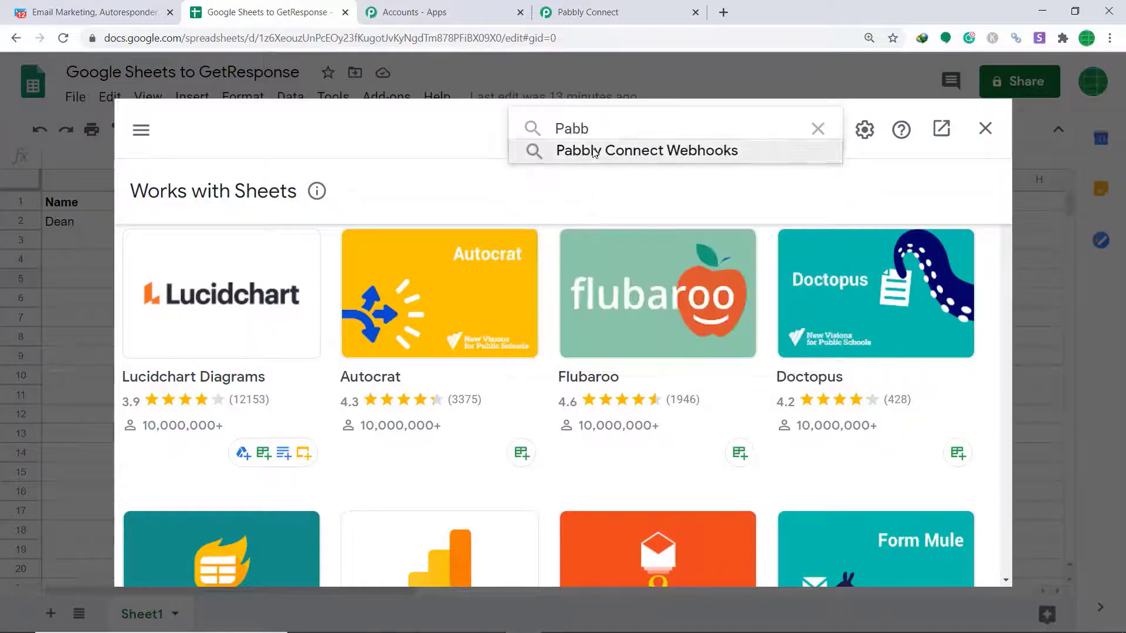
pyautogui.click(593, 151)
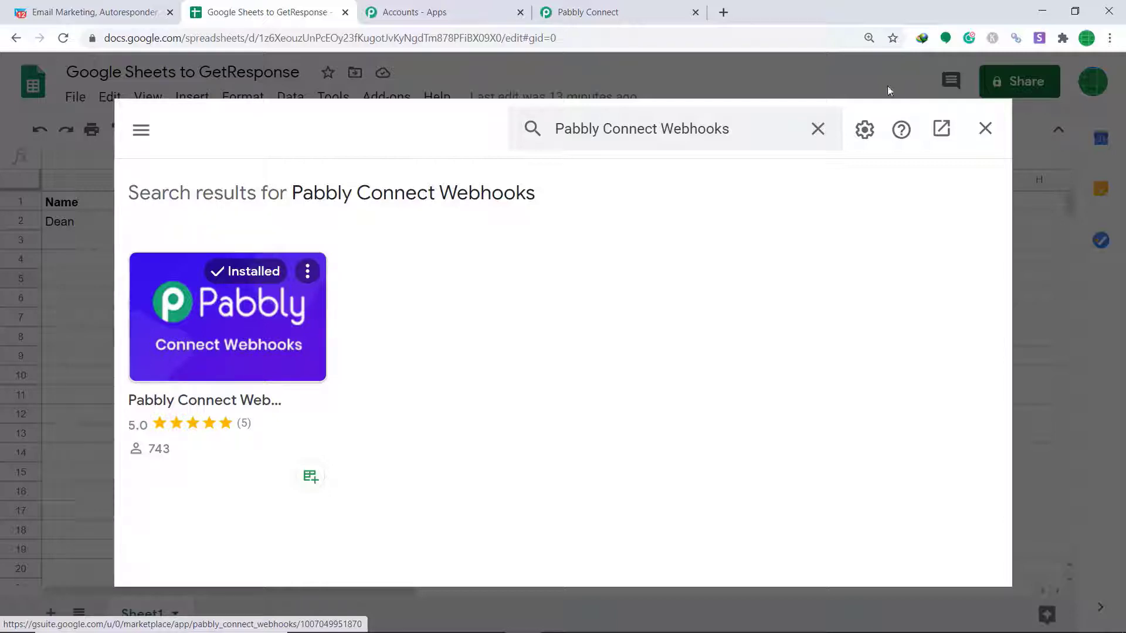
pyautogui.click(985, 128)
pyautogui.click(387, 97)
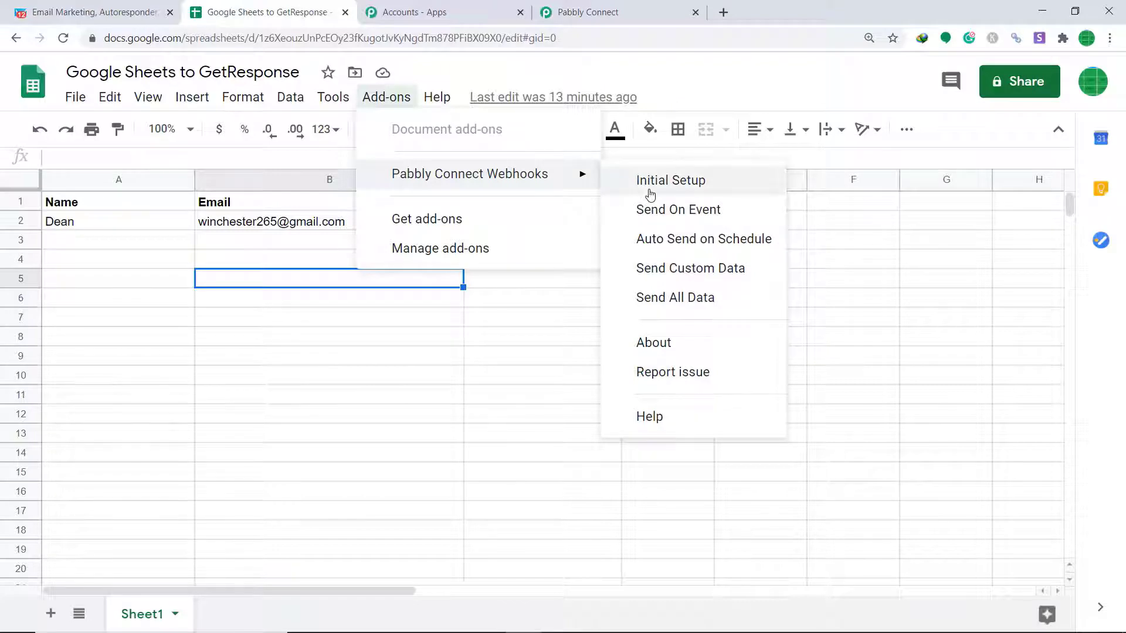
# Paste the workflow's webhook URL into the add-on's Initial Setup and set trigger column C
pyautogui.click(650, 182)
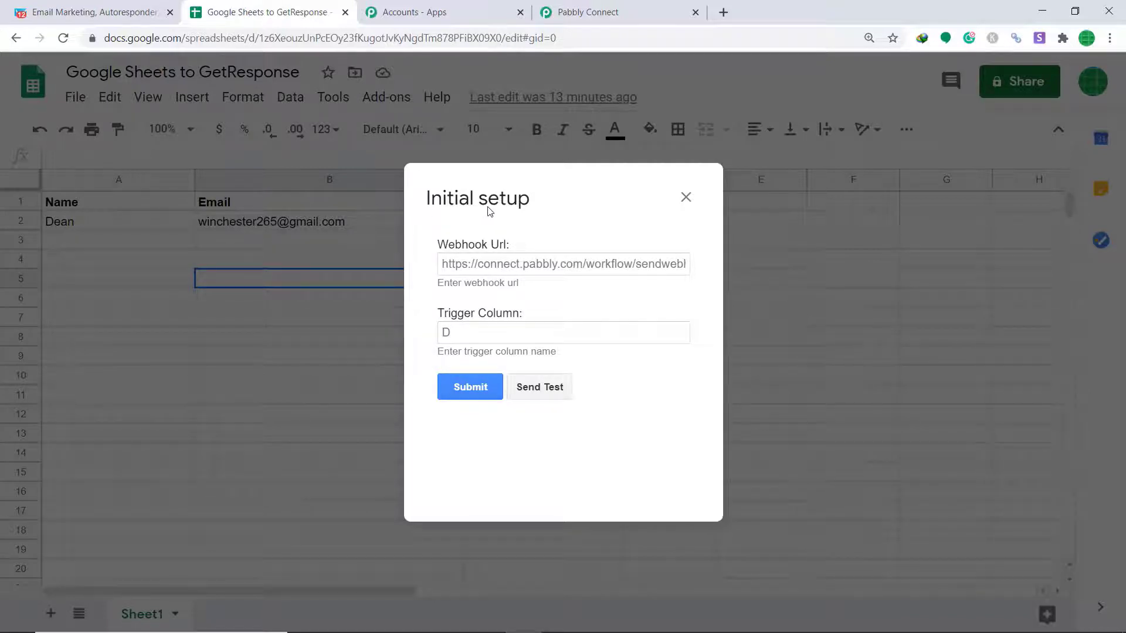
pyautogui.click(607, 6)
pyautogui.click(880, 520)
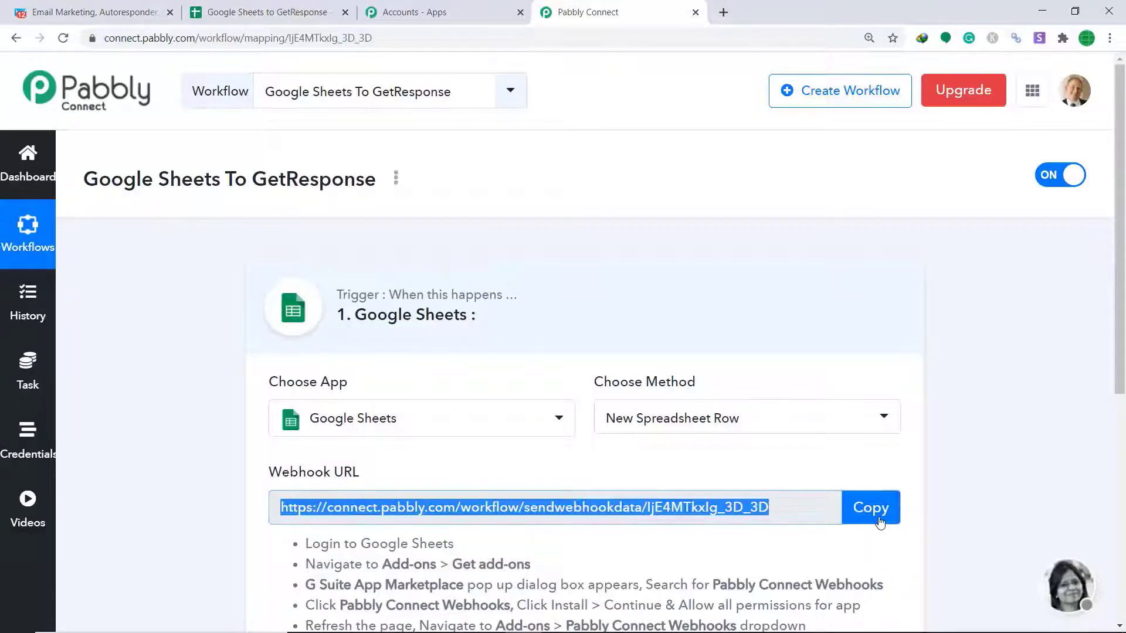
pyautogui.click(267, 12)
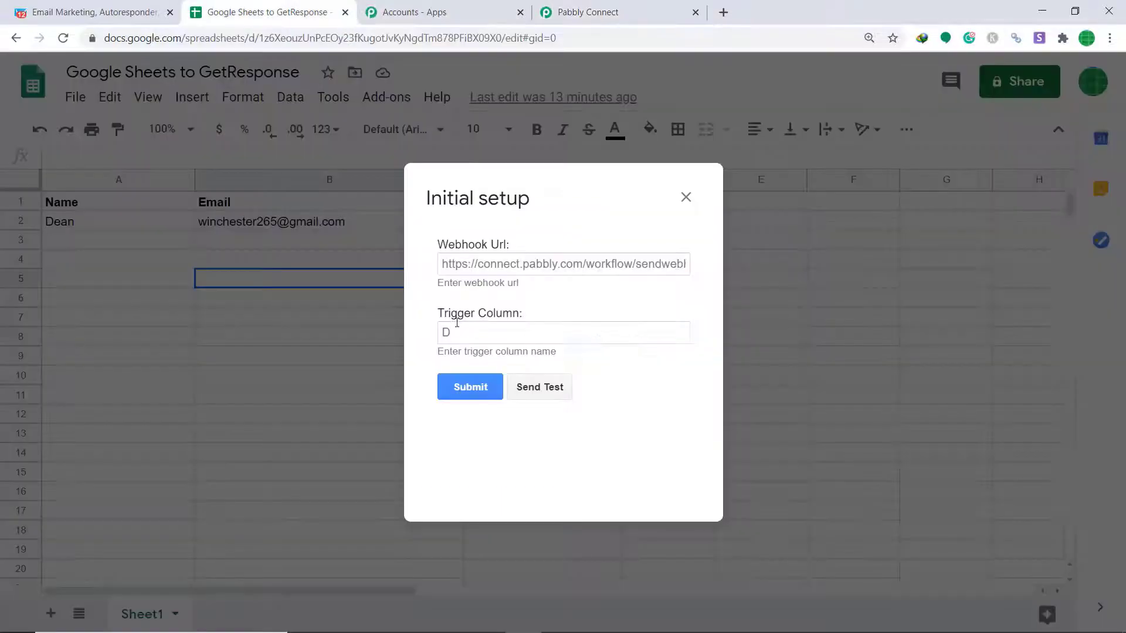
pyautogui.rightClick(500, 264)
pyautogui.click(537, 374)
pyautogui.click(540, 333)
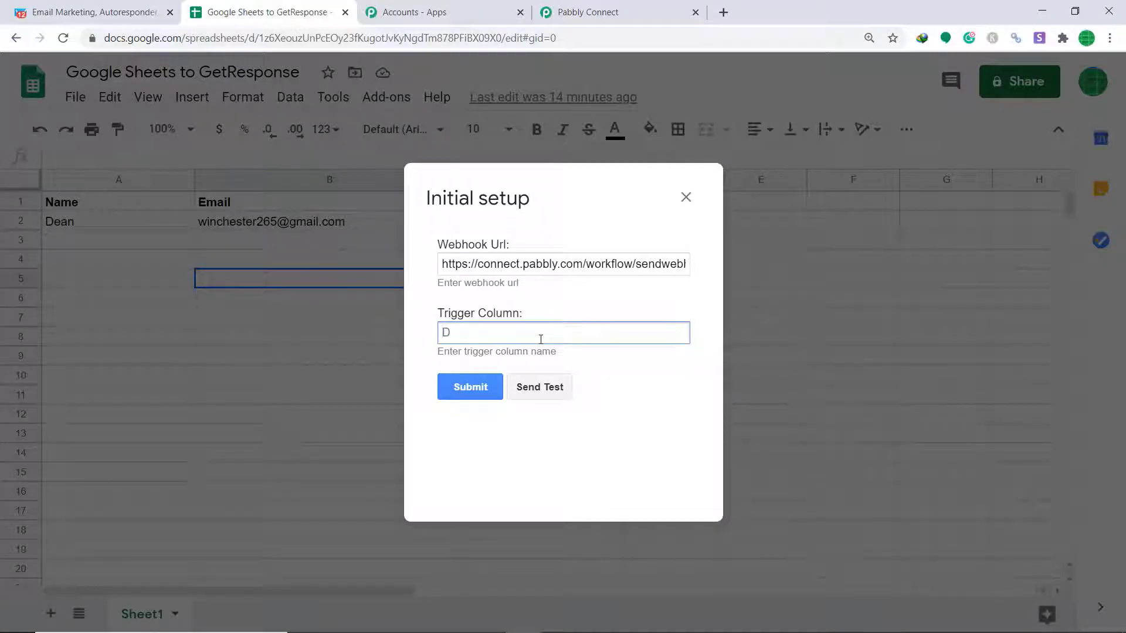
pyautogui.write('C')
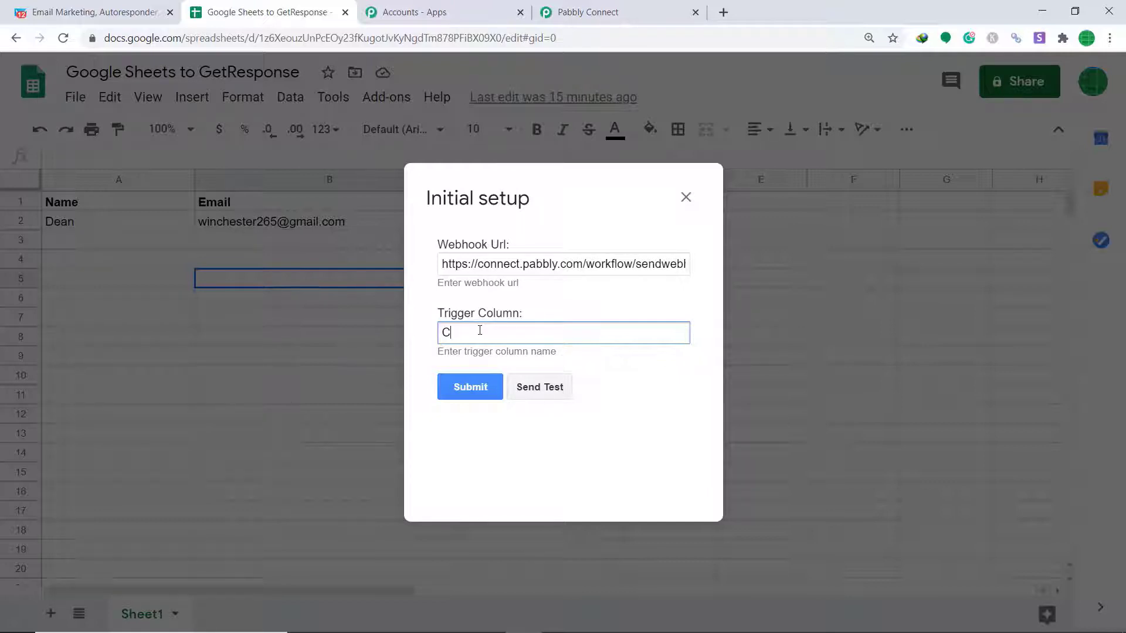
# Start capturing the webhook response in Pabbly and send a test row from Sheets
pyautogui.click(608, 6)
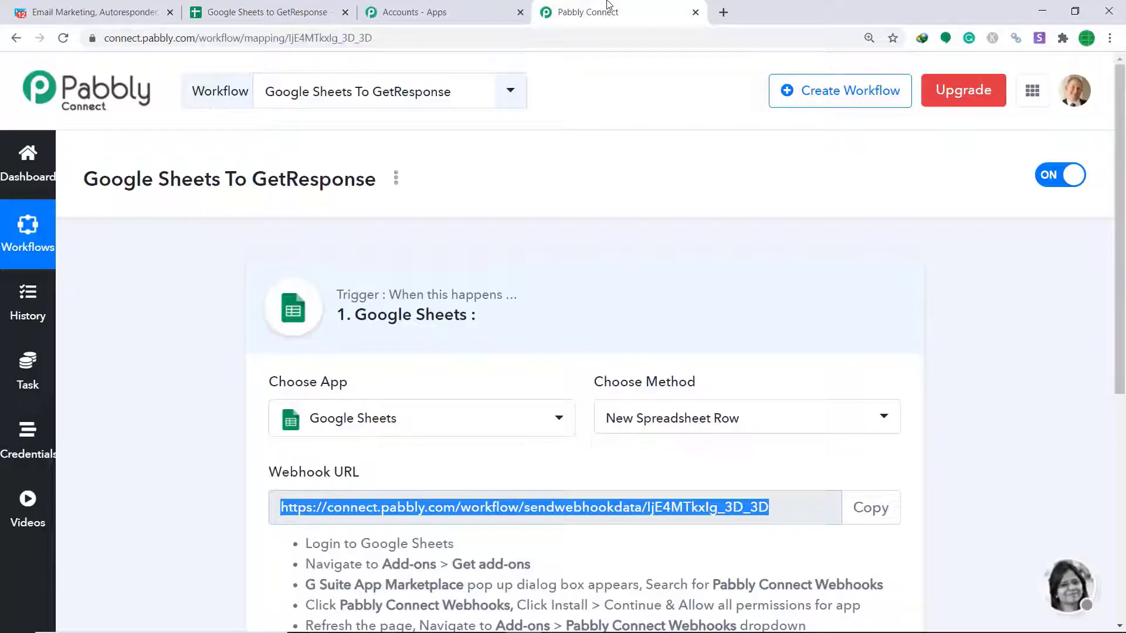
pyautogui.scroll(-6, 585, 287)
pyautogui.click(405, 435)
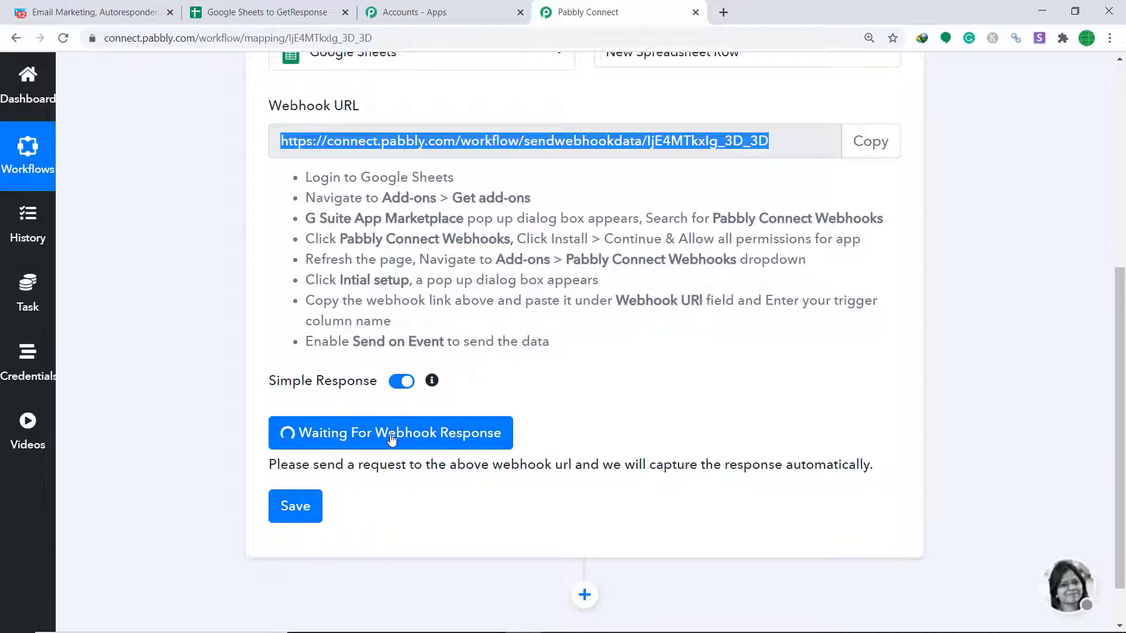
pyautogui.click(228, 13)
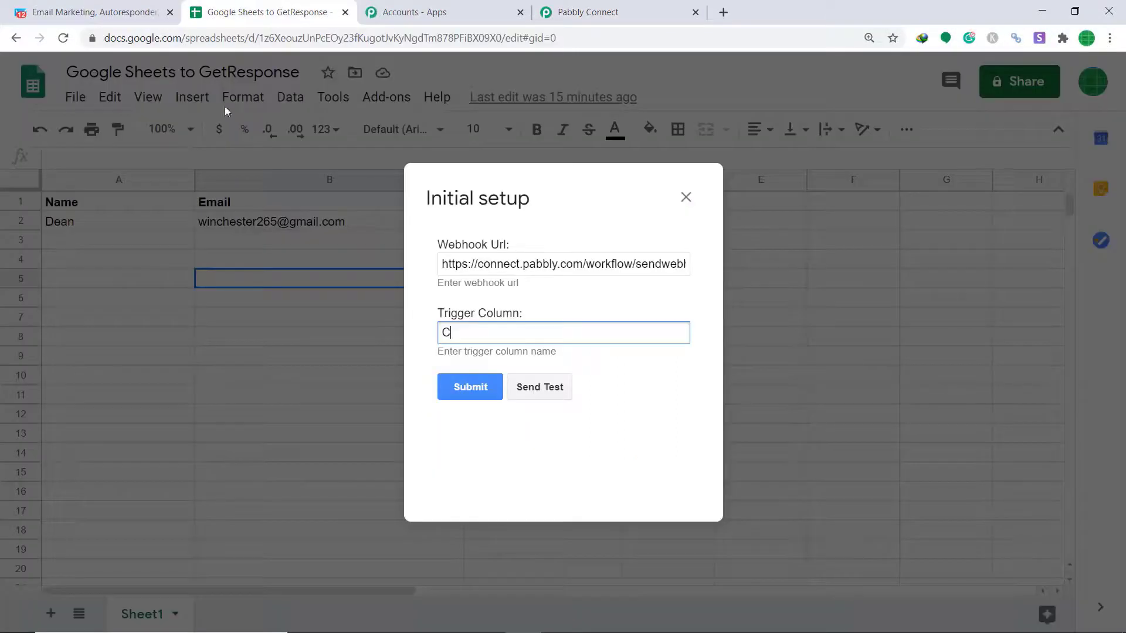
pyautogui.click(540, 397)
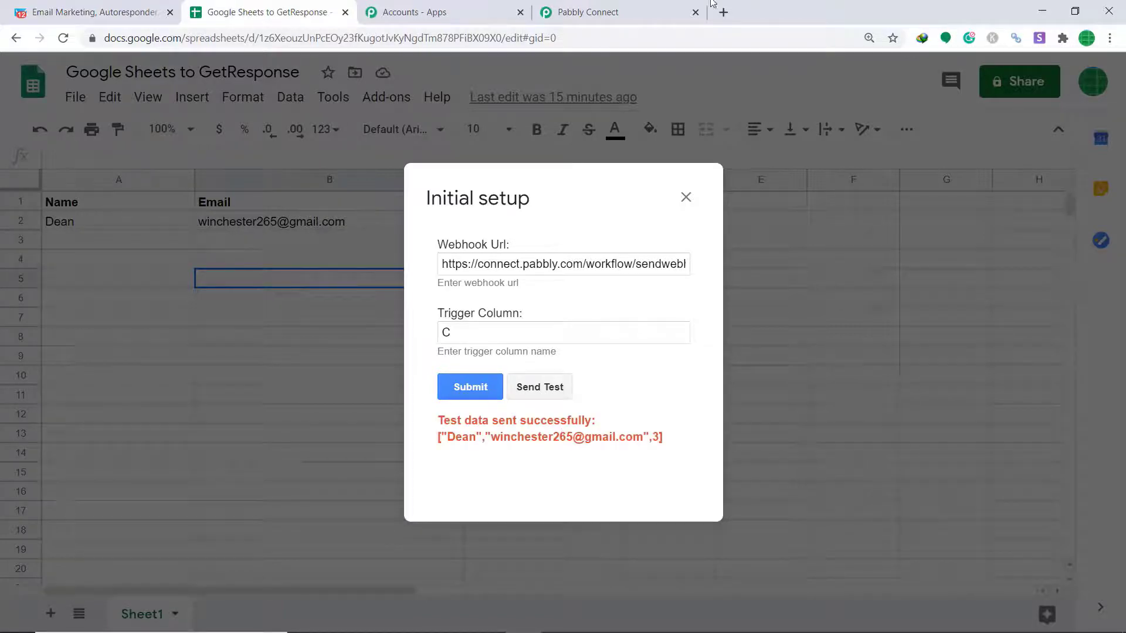
pyautogui.click(612, 12)
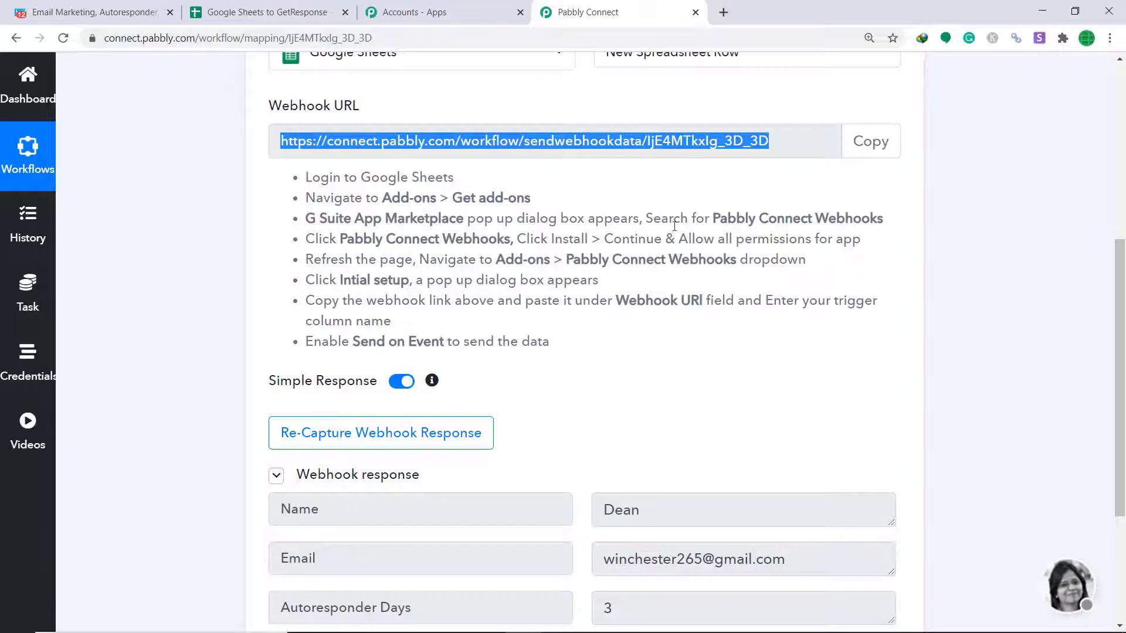
pyautogui.scroll(-2, 673, 229)
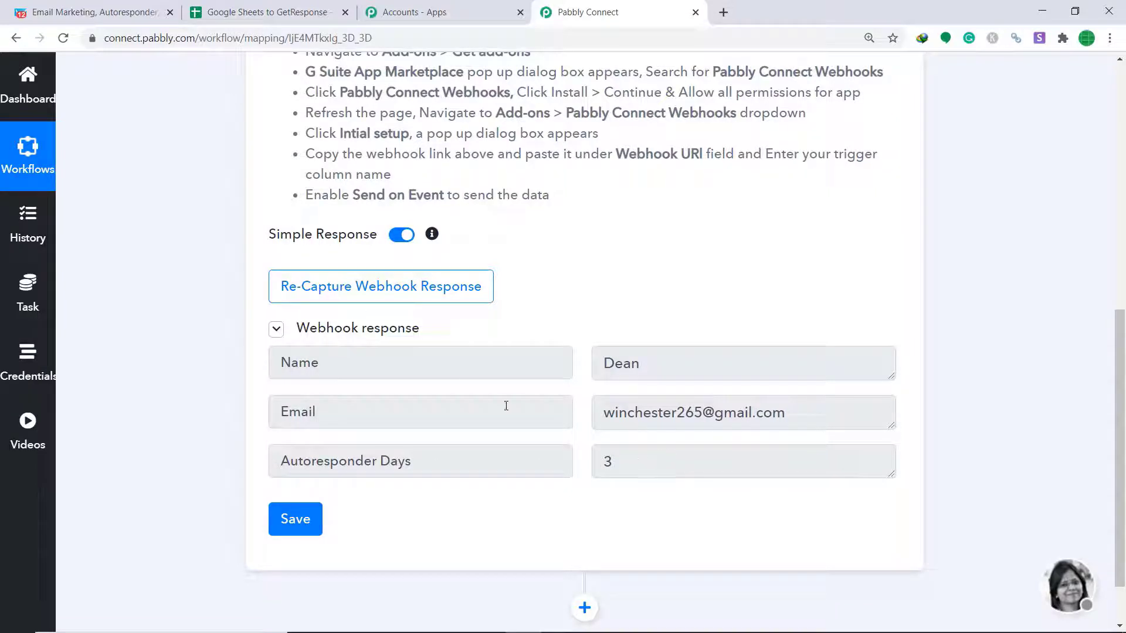
# Compare the captured Name, Email and Autoresponder Days values against the spreadsheet
pyautogui.click(254, 13)
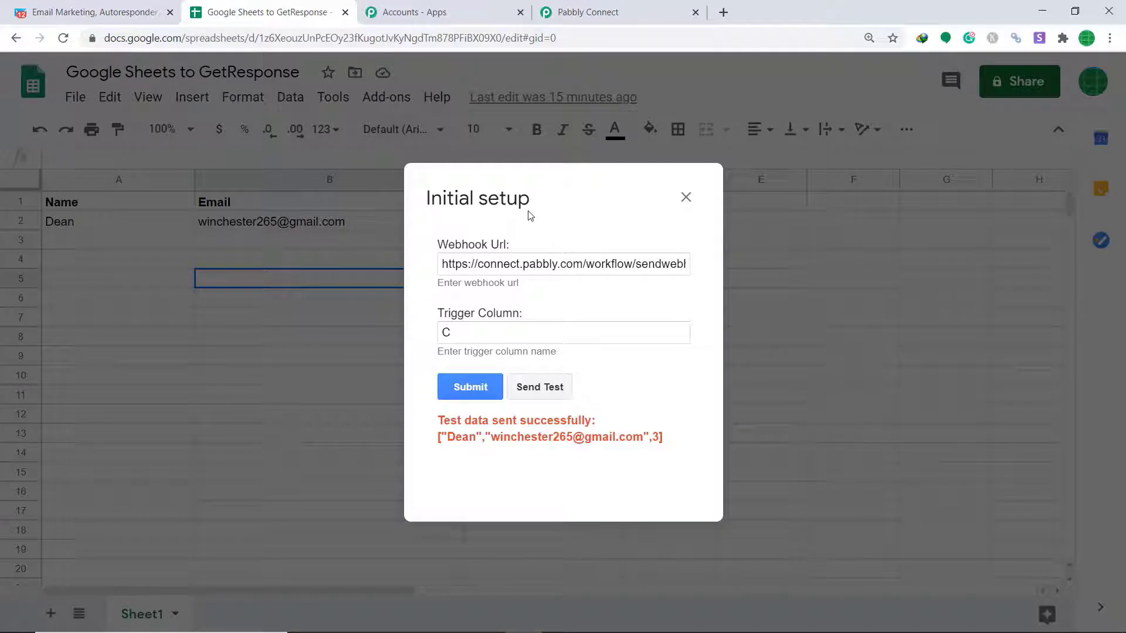
pyautogui.click(586, 12)
pyautogui.click(267, 12)
pyautogui.click(577, 12)
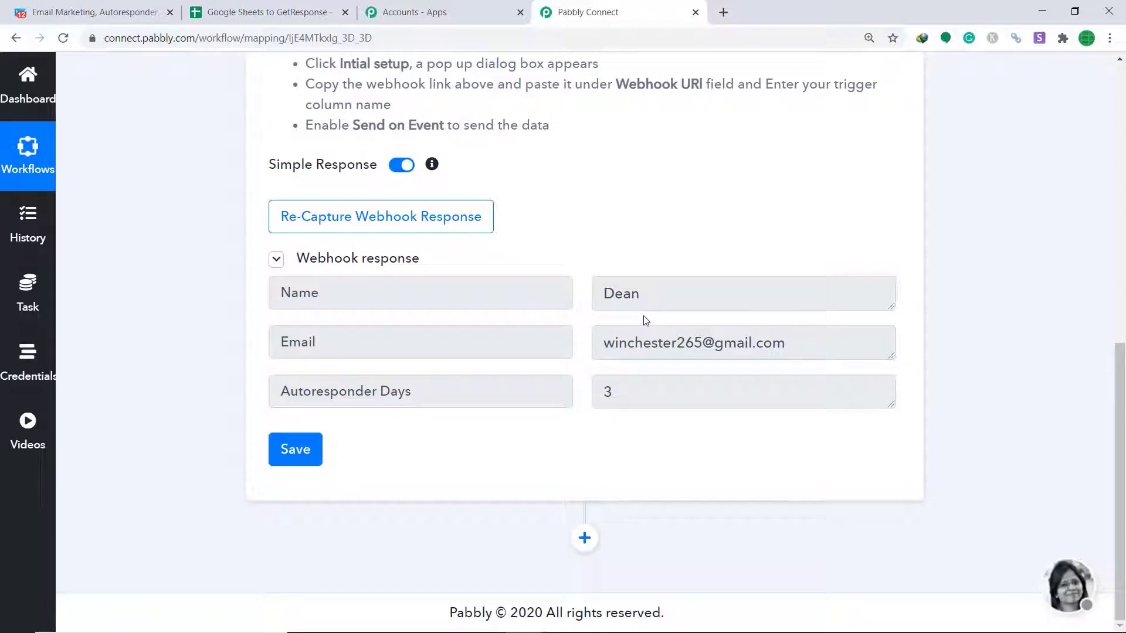
# Add an action step after the trigger and choose GetResponse as its app
pyautogui.click(585, 538)
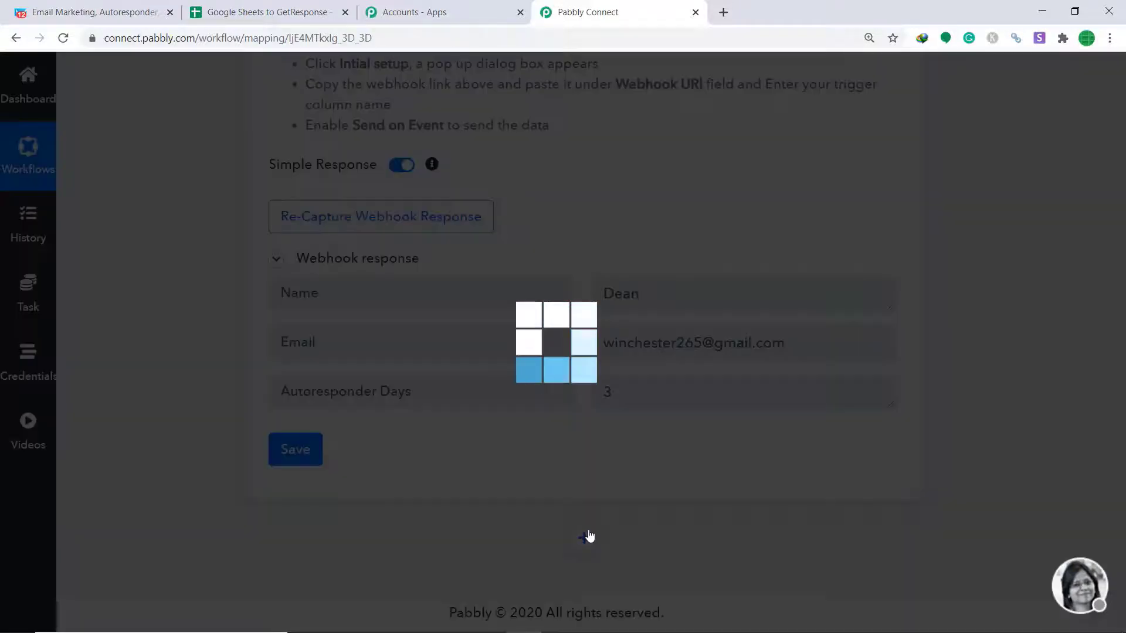
pyautogui.scroll(-2, 666, 417)
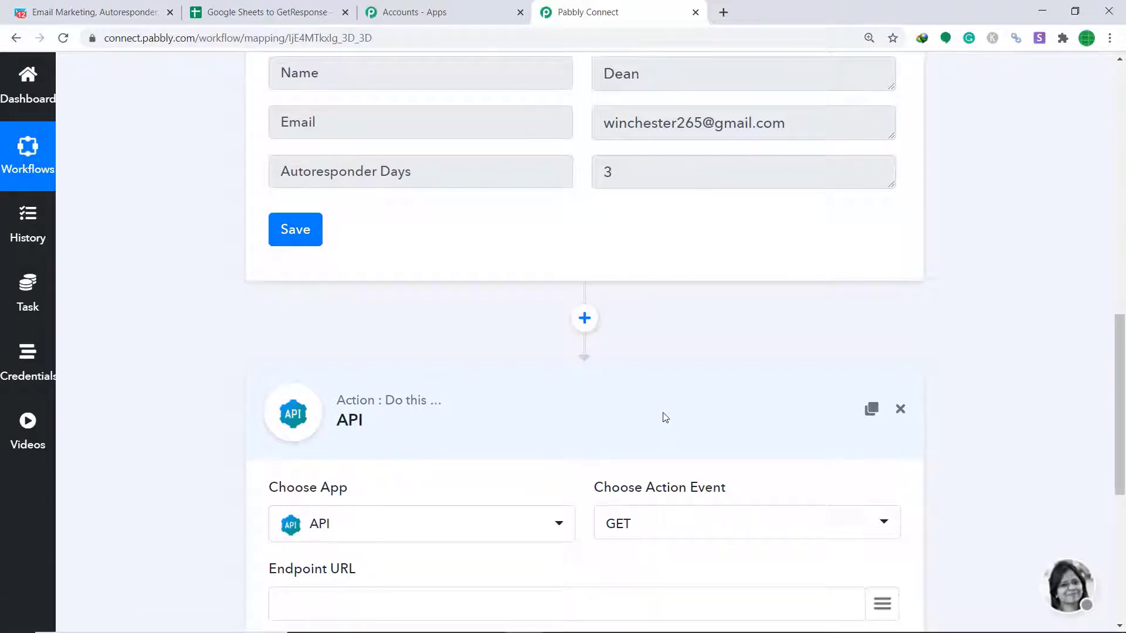
pyautogui.scroll(-2, 665, 417)
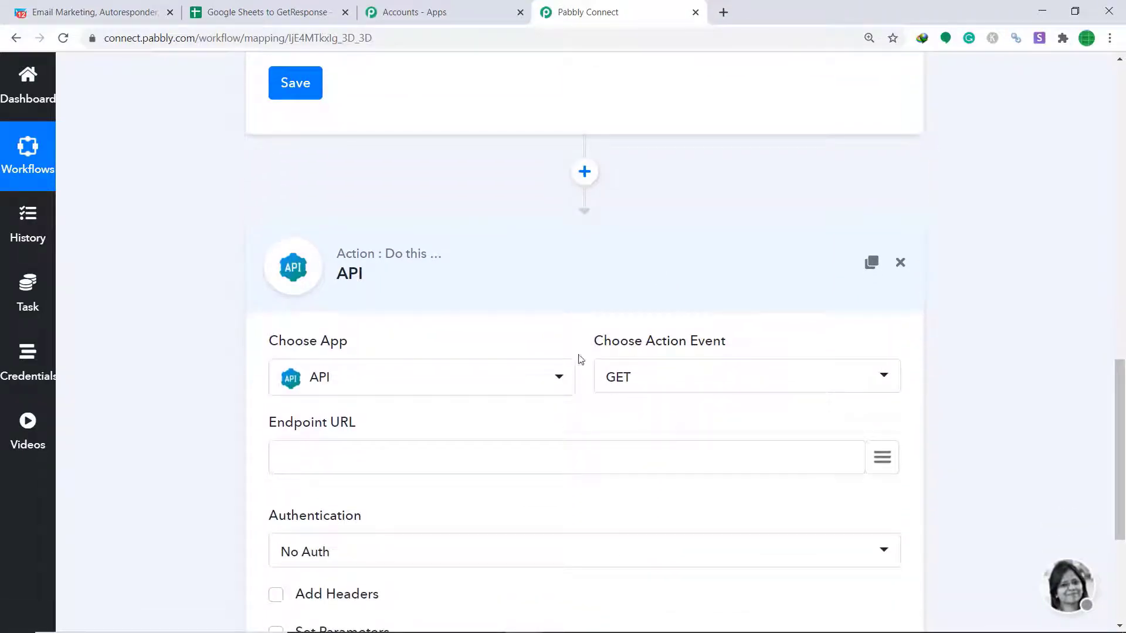
pyautogui.click(459, 383)
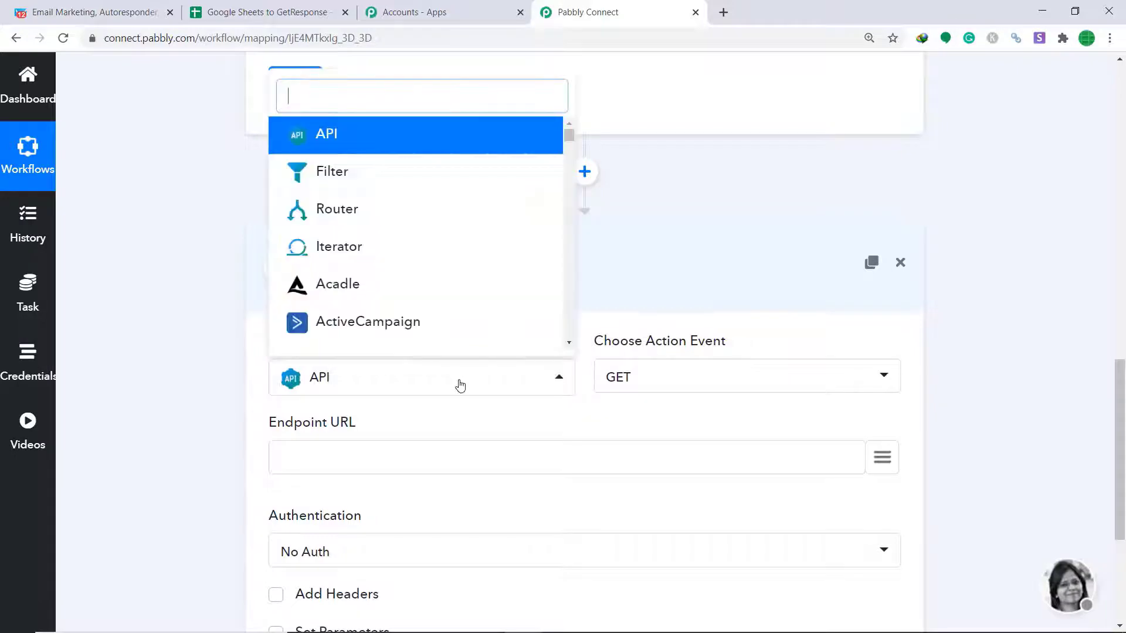
pyautogui.write('Get')
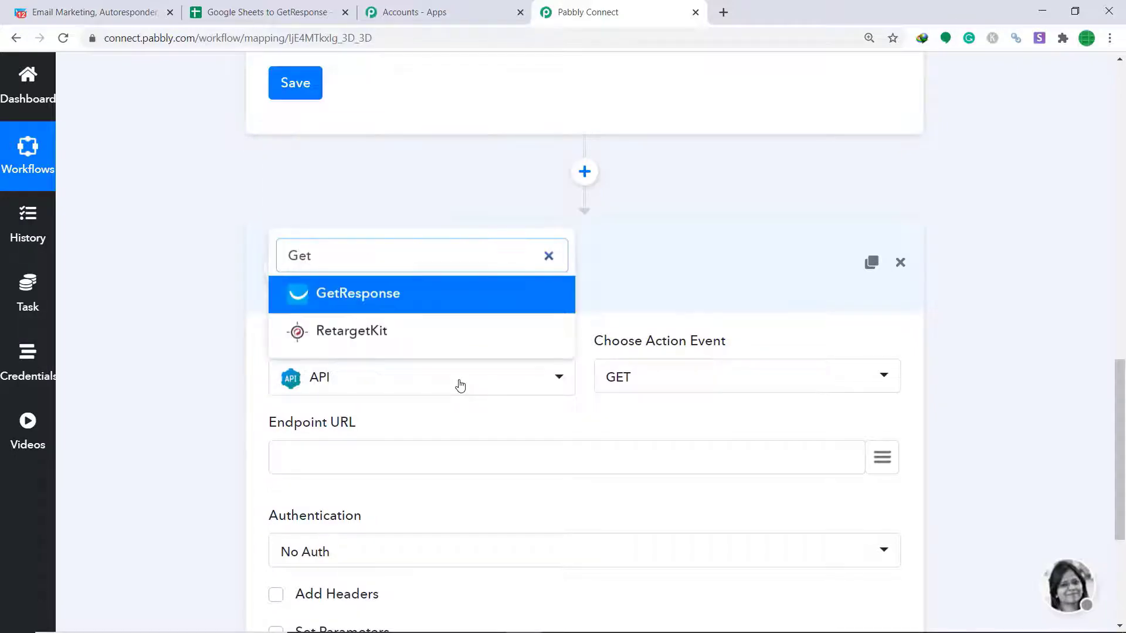
pyautogui.click(466, 299)
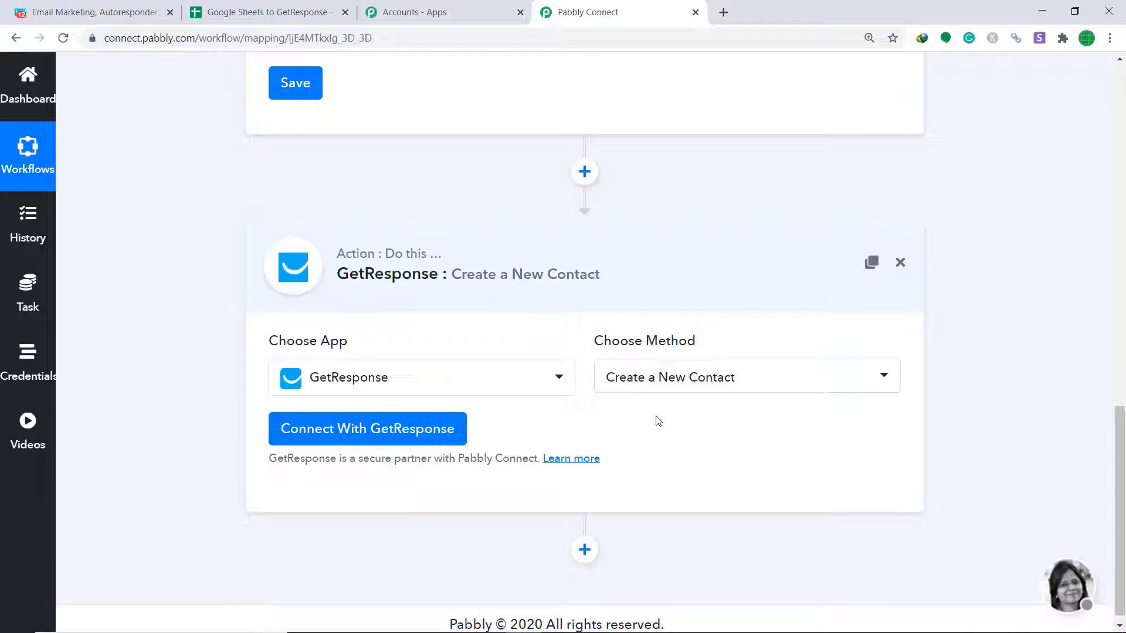
# Keep Create a New Contact as the method and open GetResponse's API key page
pyautogui.click(702, 375)
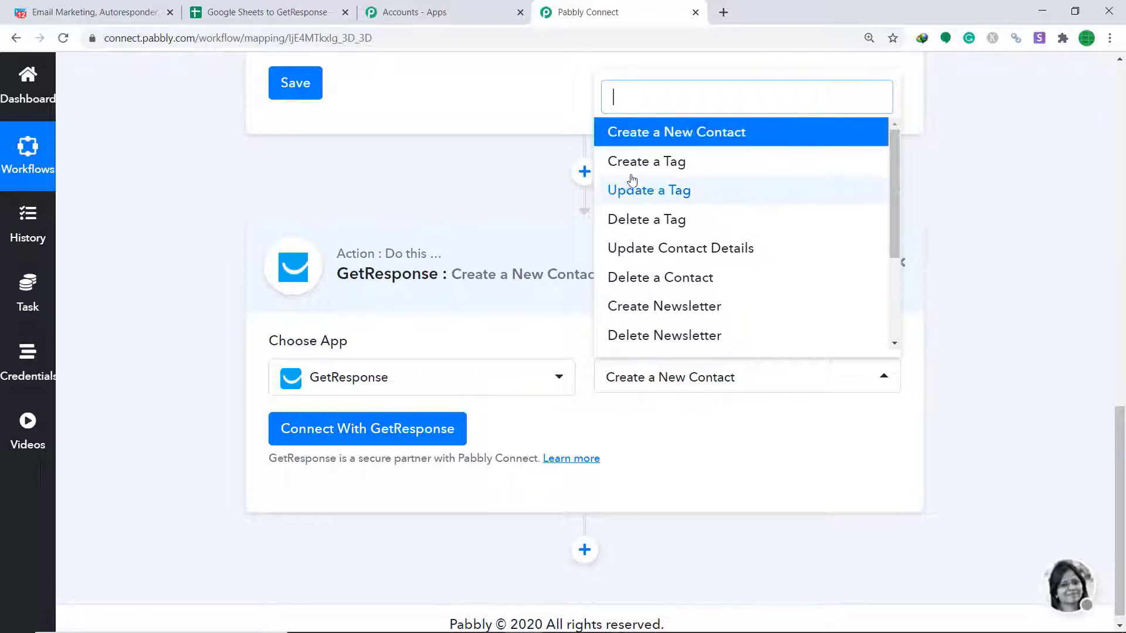
pyautogui.scroll(-3, 702, 226)
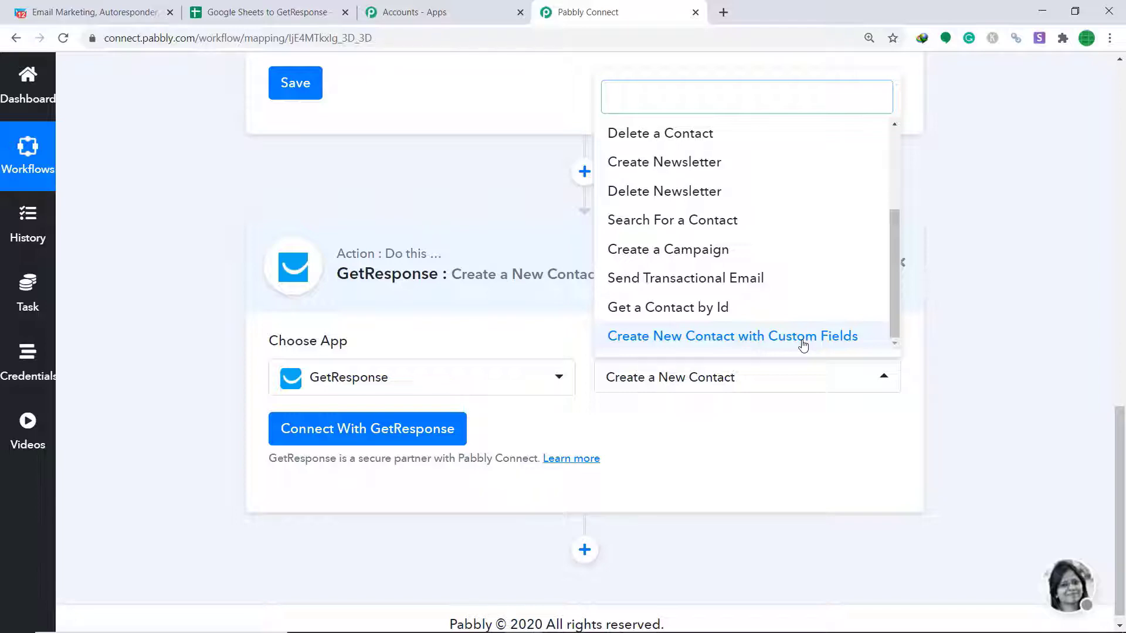
pyautogui.click(708, 415)
pyautogui.click(394, 439)
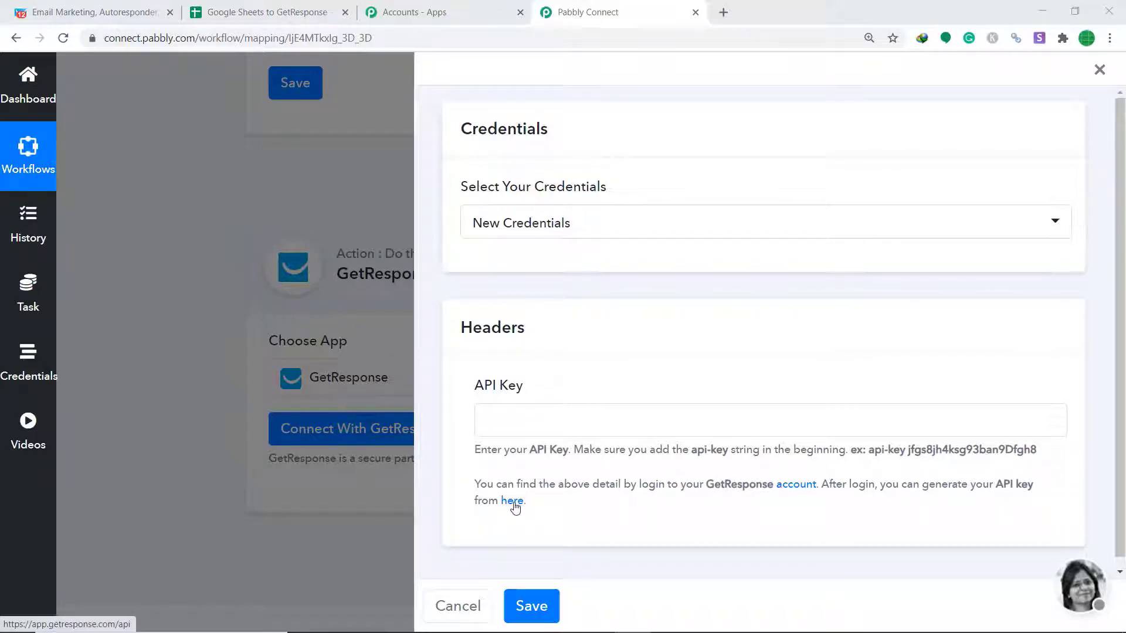
pyautogui.click(511, 502)
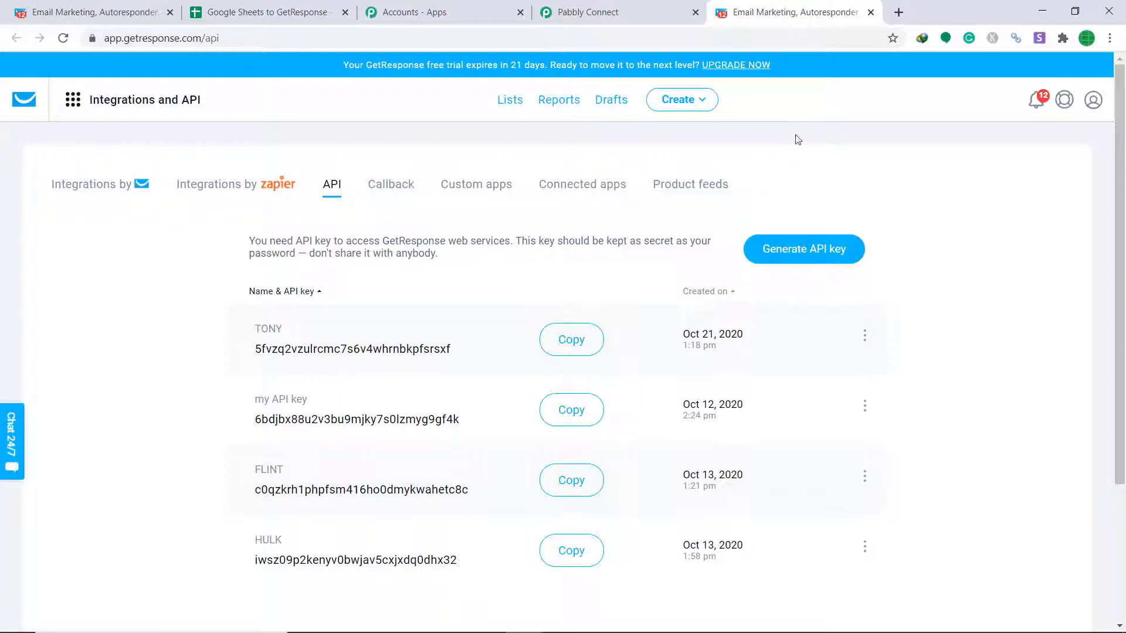
# Generate and copy a GetResponse API key named RTI, then return to Pabbly's API Key field
pyautogui.click(804, 252)
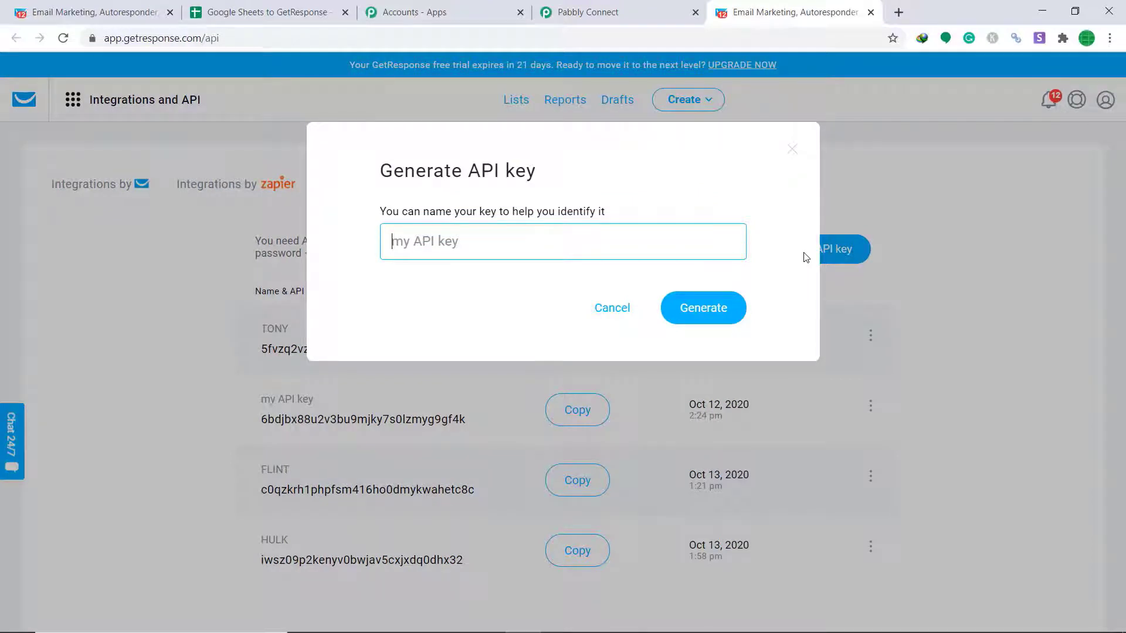
pyautogui.write('RTI')
pyautogui.click(710, 312)
pyautogui.scroll(-3, 707, 318)
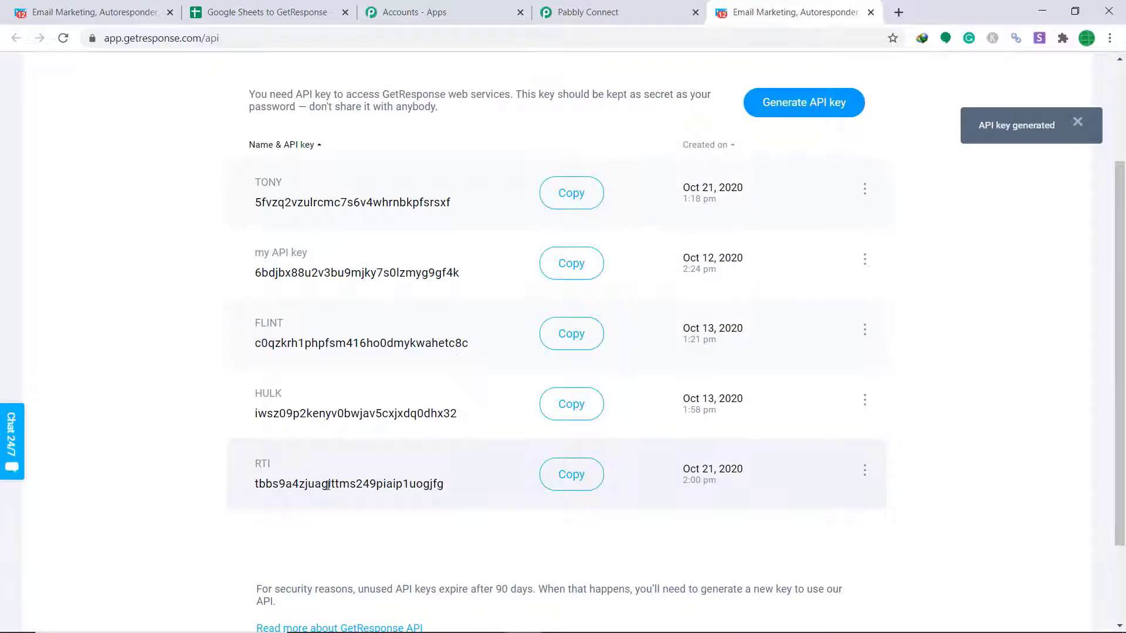
pyautogui.click(571, 474)
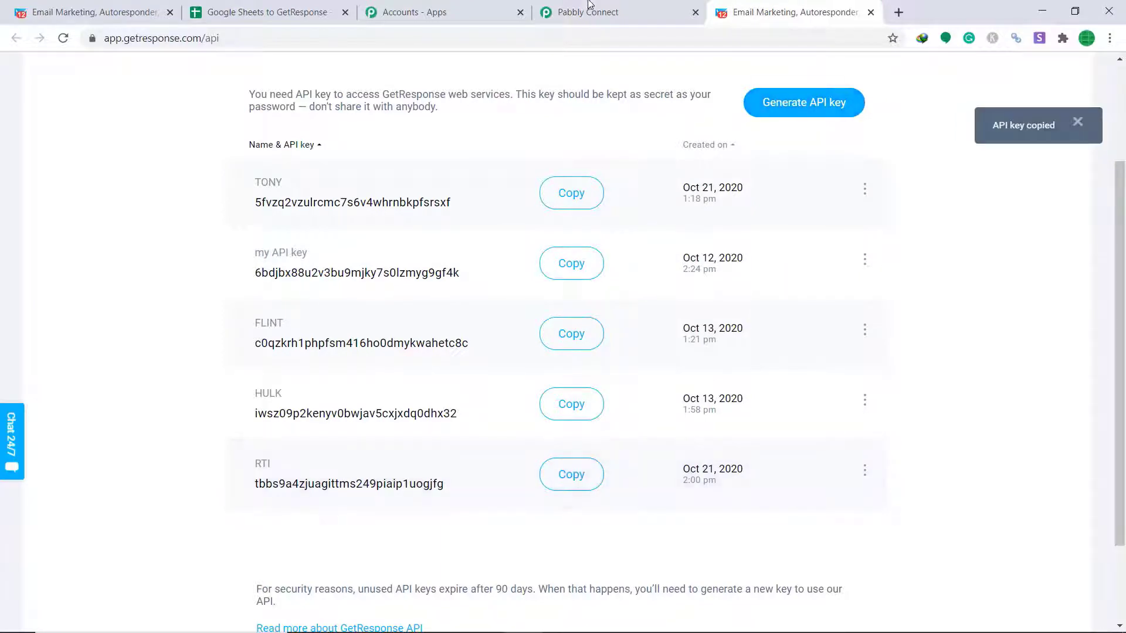
pyautogui.click(588, 12)
pyautogui.rightClick(681, 418)
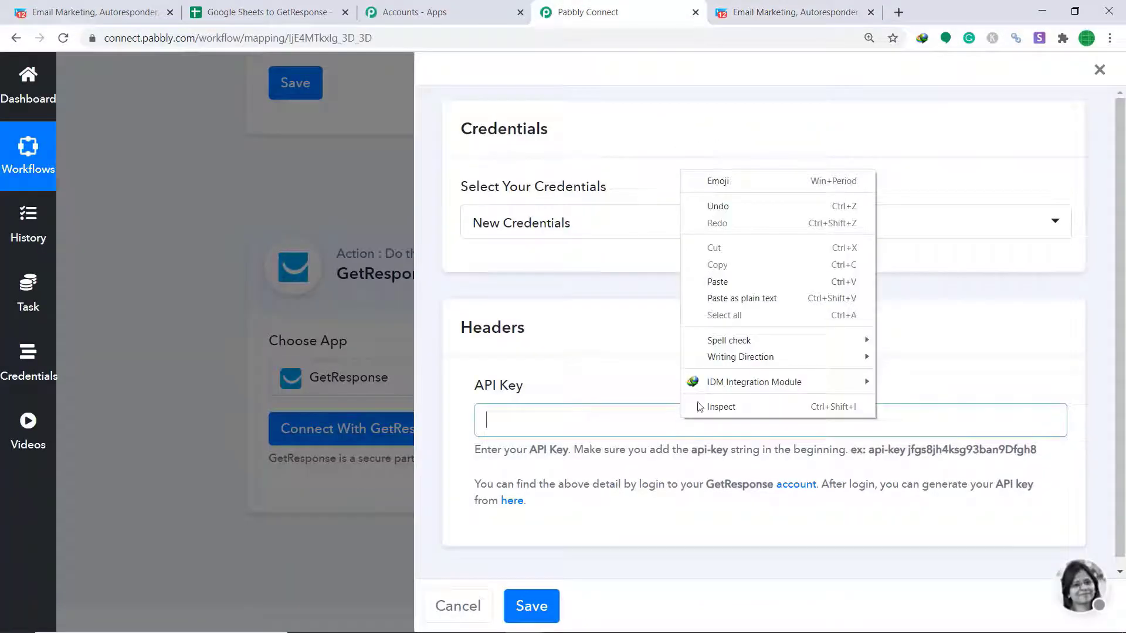
# Paste the GetResponse key into the API Key field, prefix it with 'api-key' from the example, and save
pyautogui.click(731, 295)
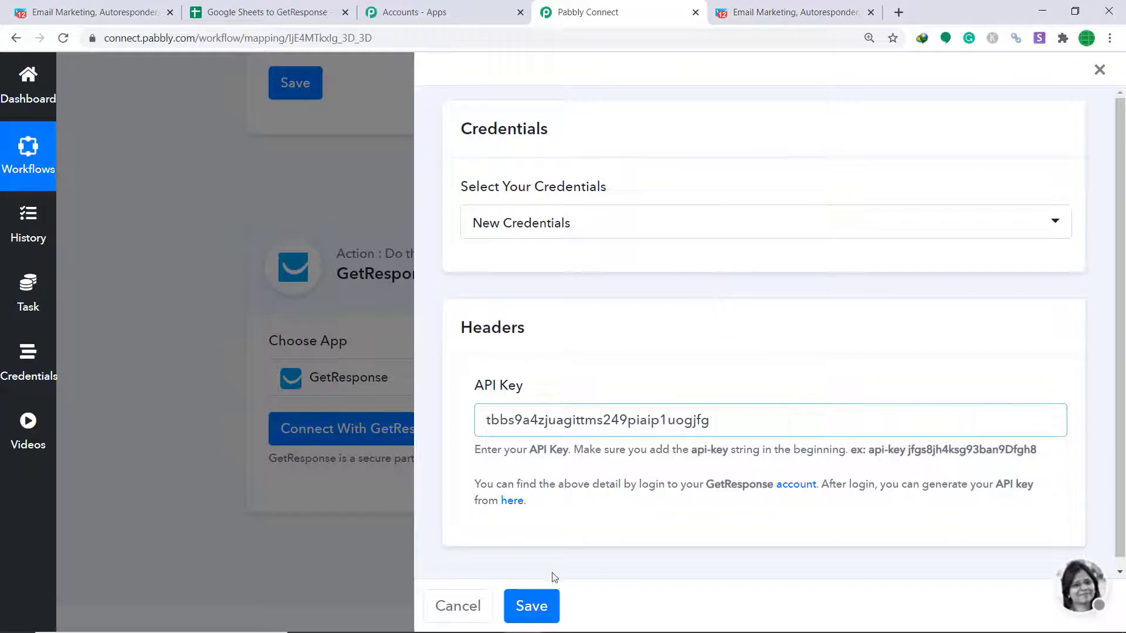
pyautogui.click(904, 467)
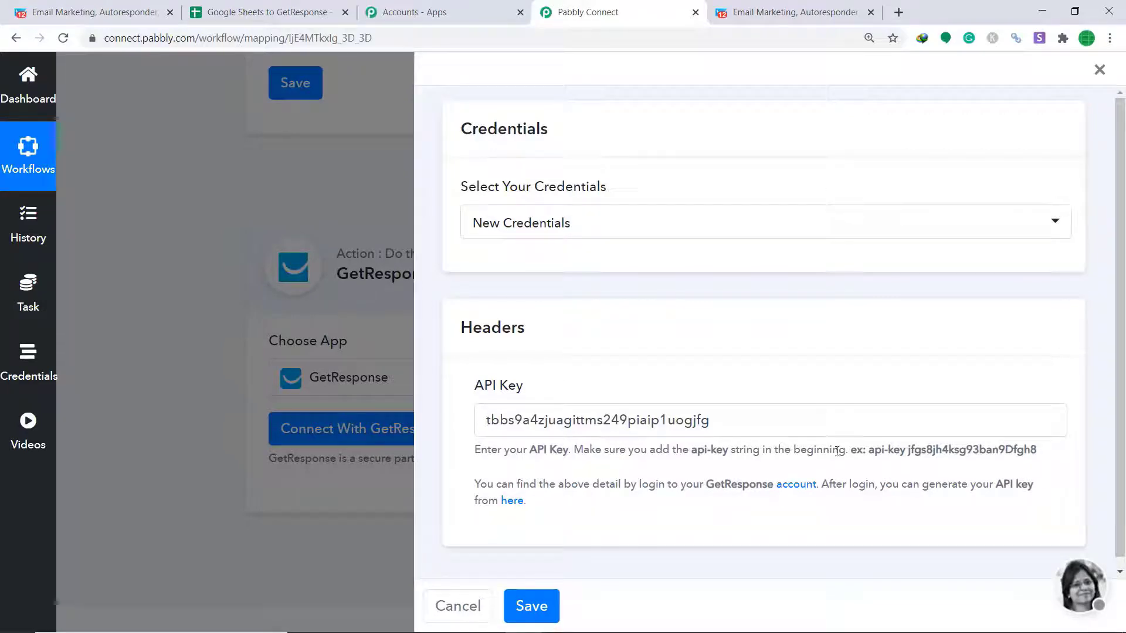
pyautogui.moveTo(906, 450); pyautogui.dragTo(872, 451)
pyautogui.rightClick(872, 451)
pyautogui.click(889, 459)
pyautogui.rightClick(489, 420)
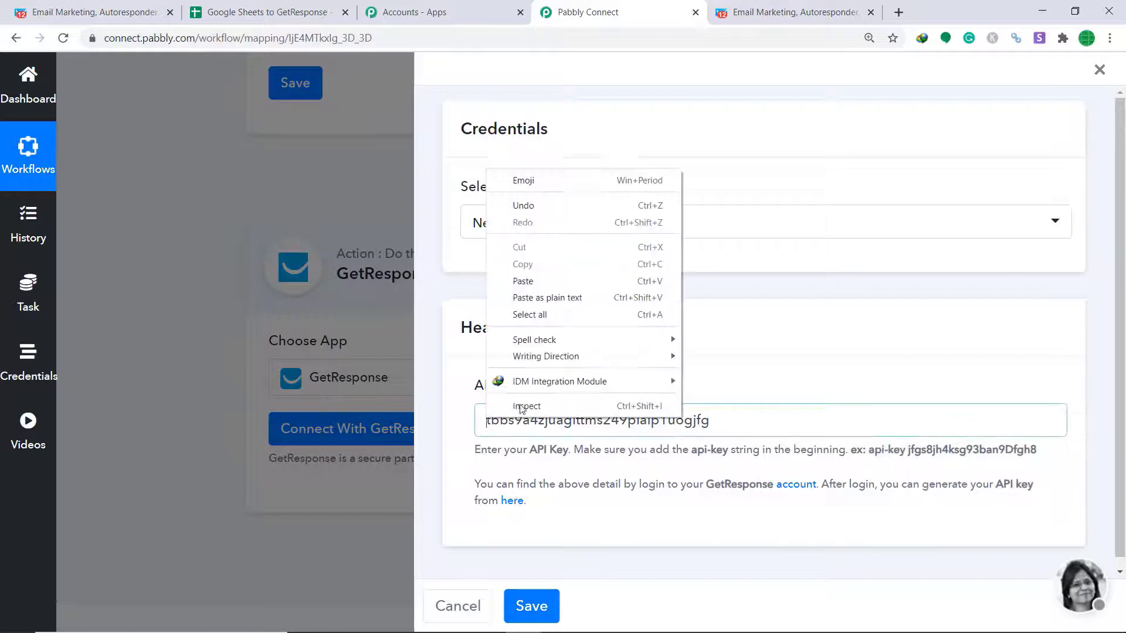
pyautogui.click(535, 281)
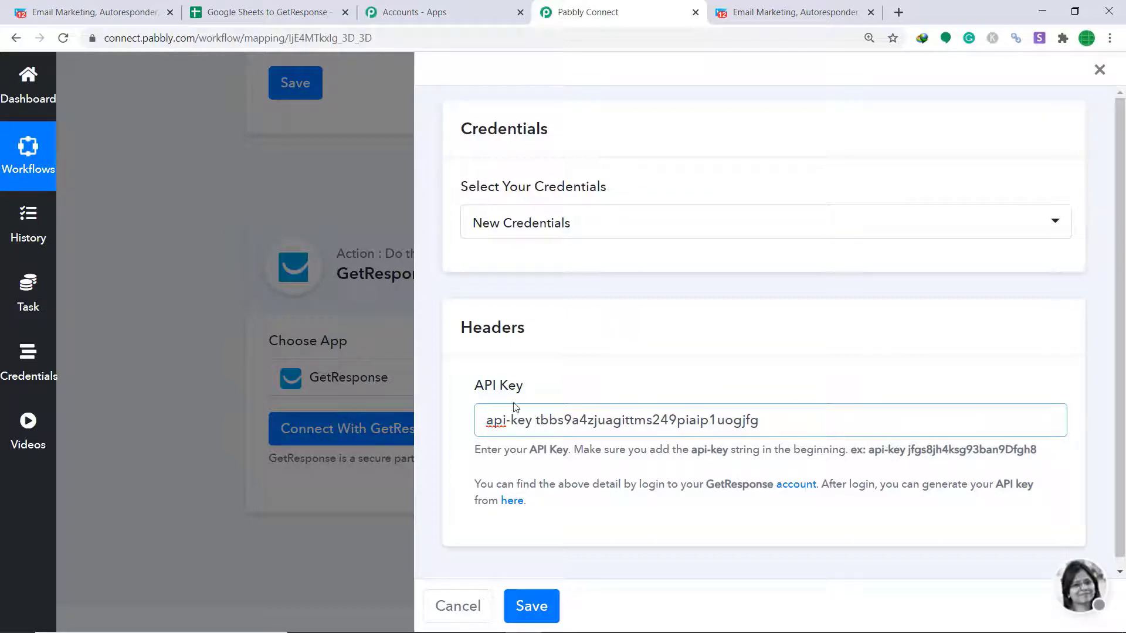
pyautogui.click(533, 610)
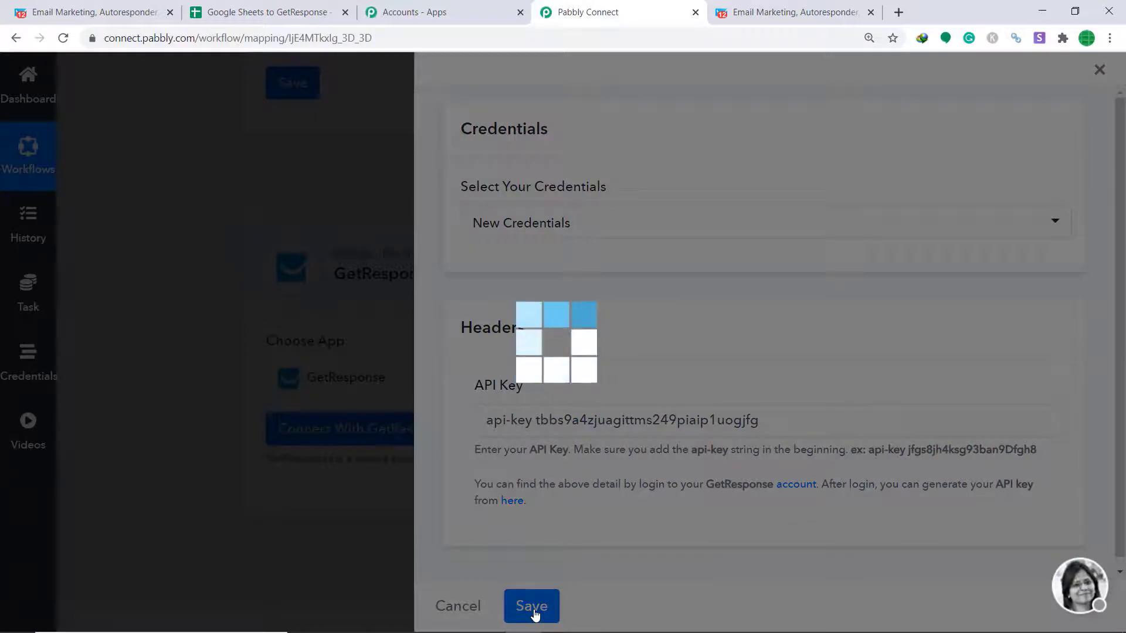
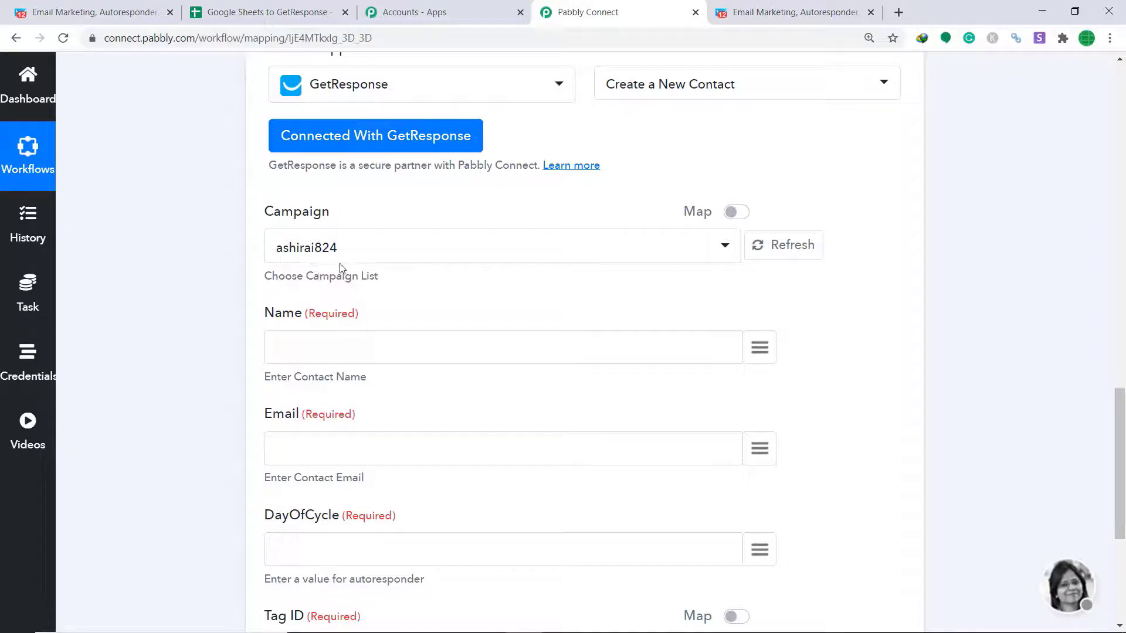
pyautogui.click(94, 12)
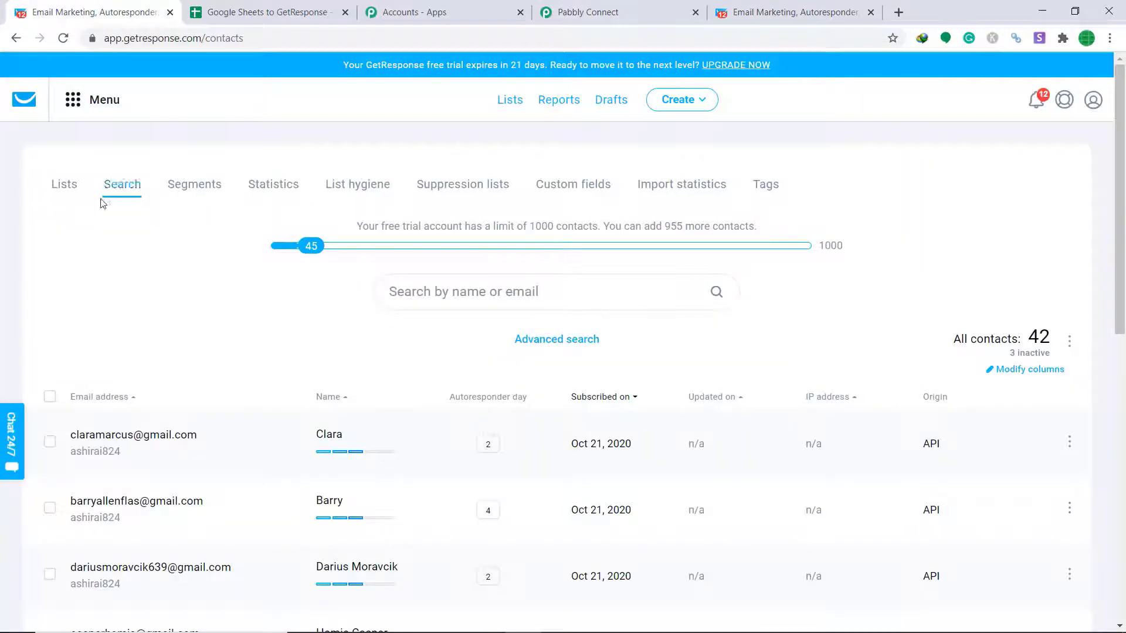
pyautogui.click(69, 186)
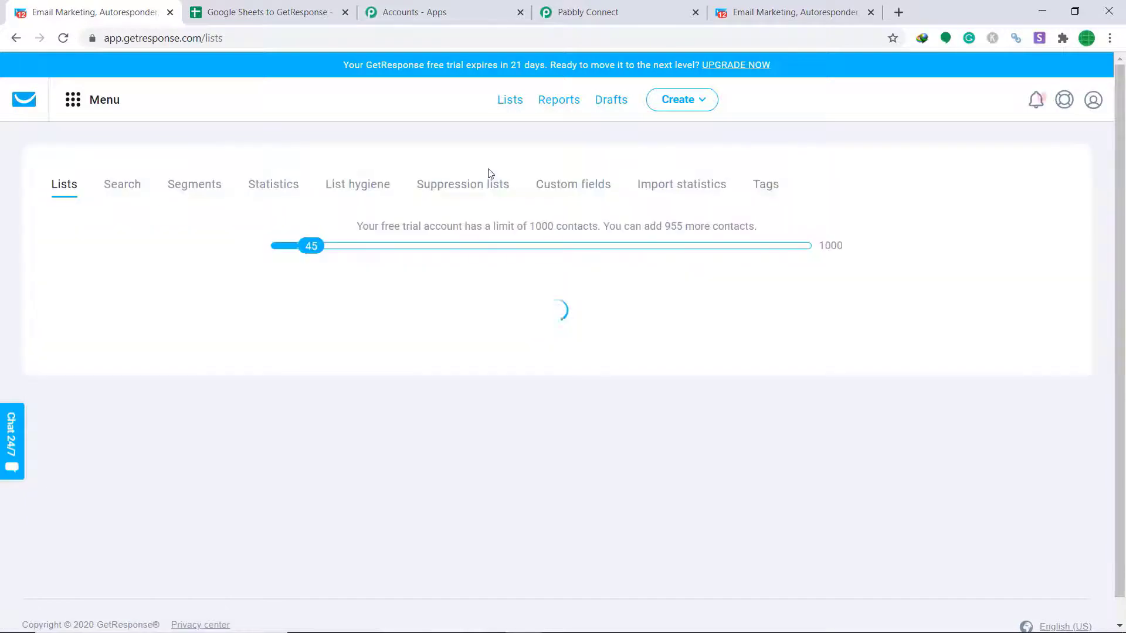
pyautogui.scroll(-3, 224, 384)
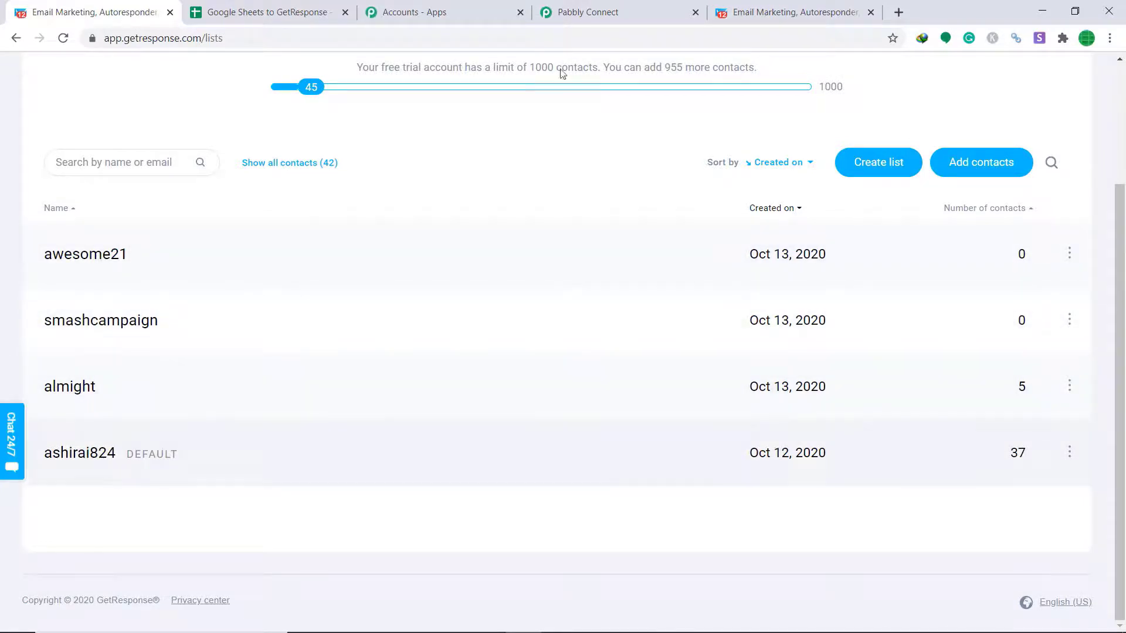
pyautogui.click(557, 11)
pyautogui.click(500, 245)
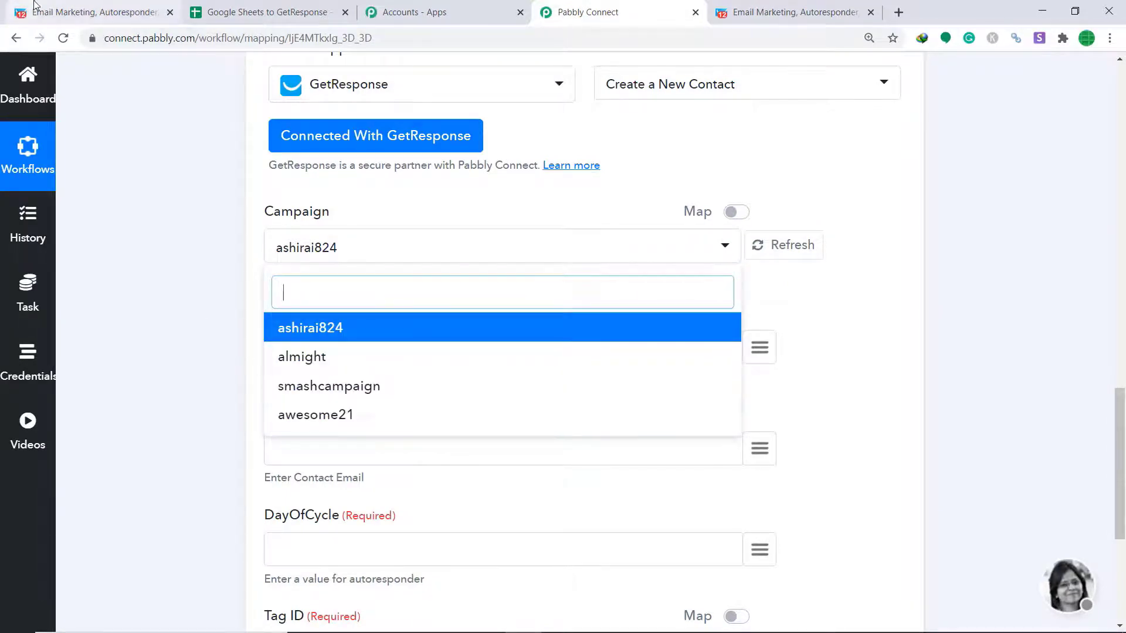
pyautogui.click(91, 12)
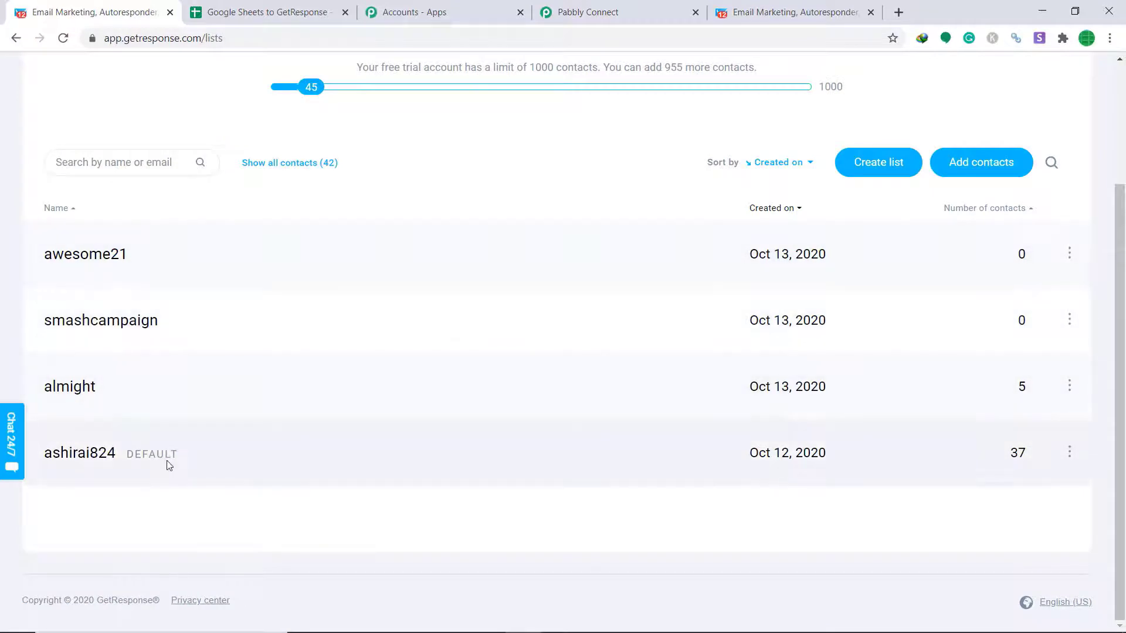
pyautogui.click(625, 11)
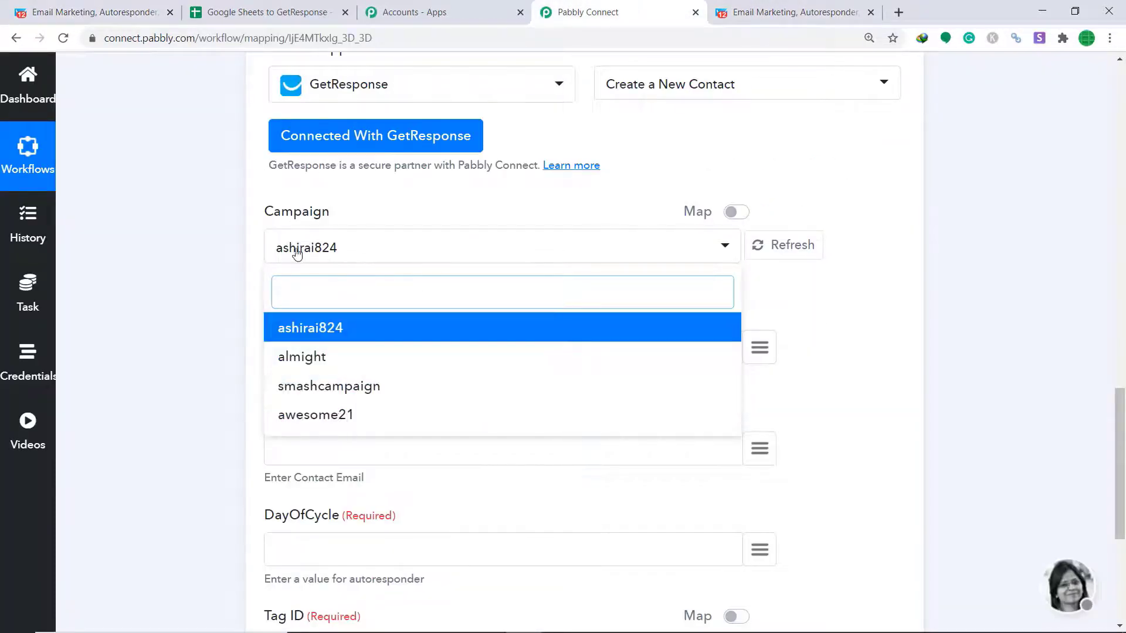
# Keep the default campaign and map Name, Email and DayOfCycle to the sheet's Name, Email and Autoresponder Days
pyautogui.click(453, 202)
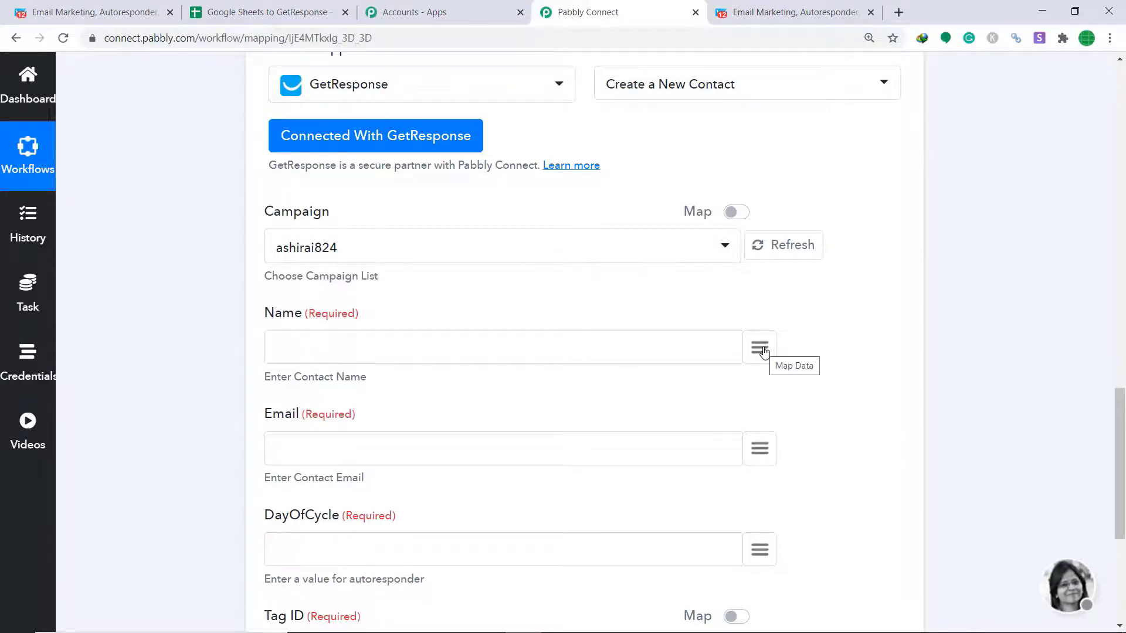
pyautogui.click(761, 349)
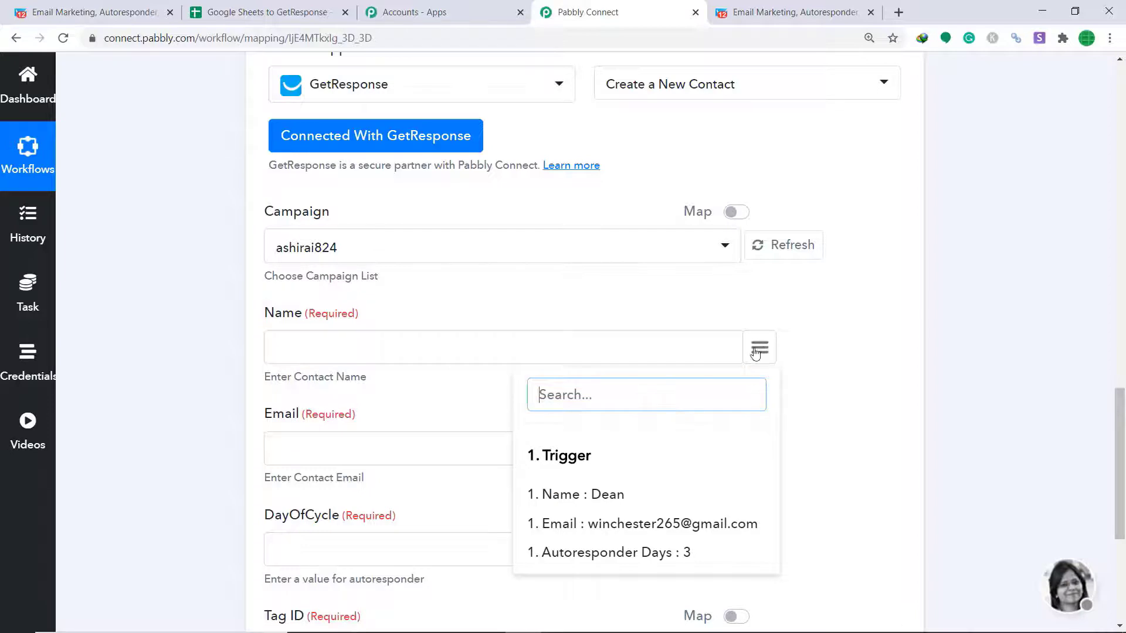
pyautogui.click(629, 497)
pyautogui.scroll(-3, 479, 417)
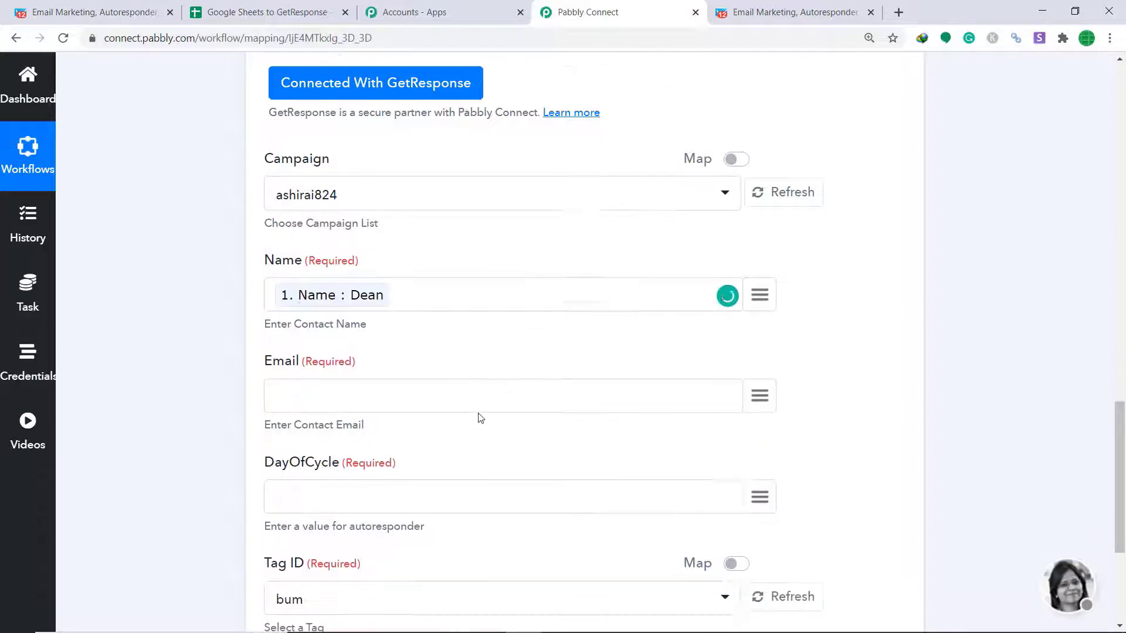
pyautogui.click(759, 302)
pyautogui.click(631, 480)
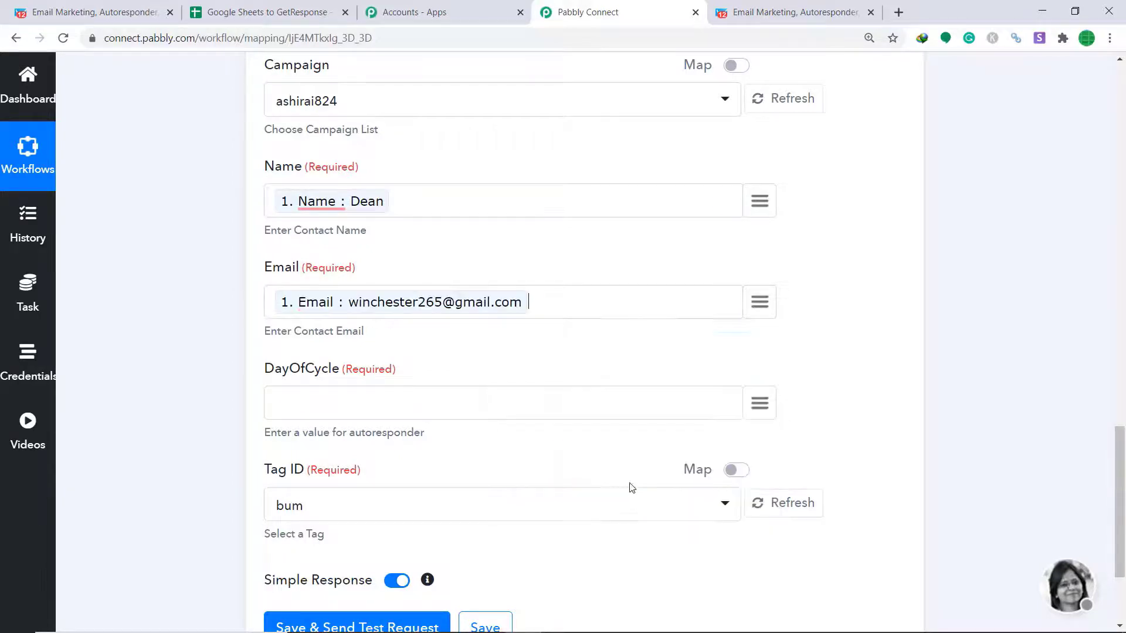
pyautogui.scroll(-3, 617, 316)
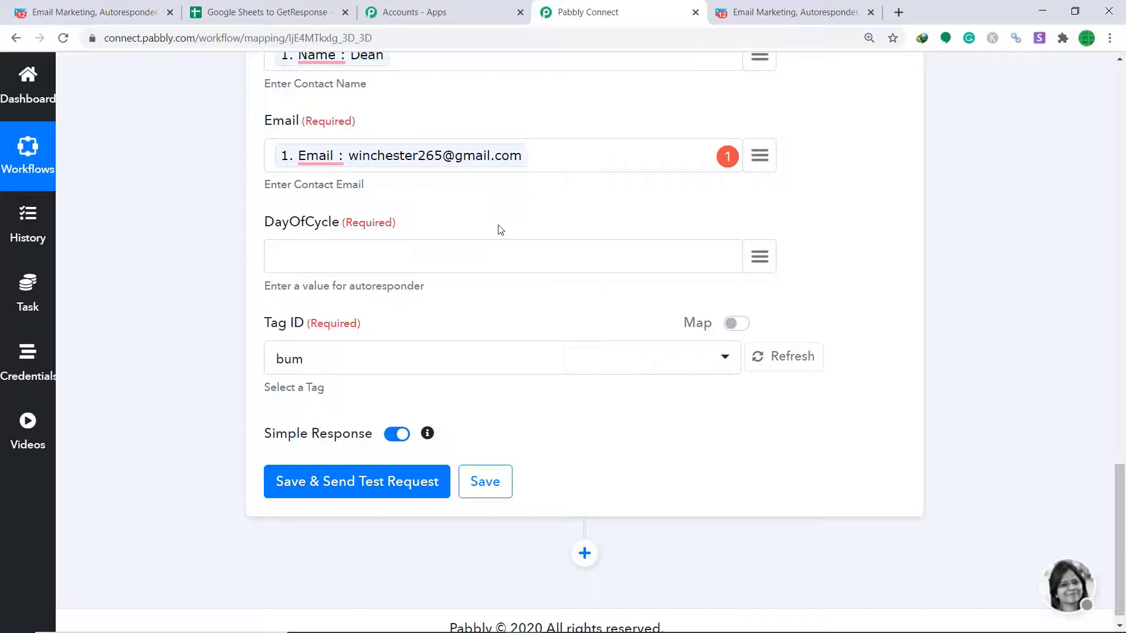
pyautogui.click(757, 258)
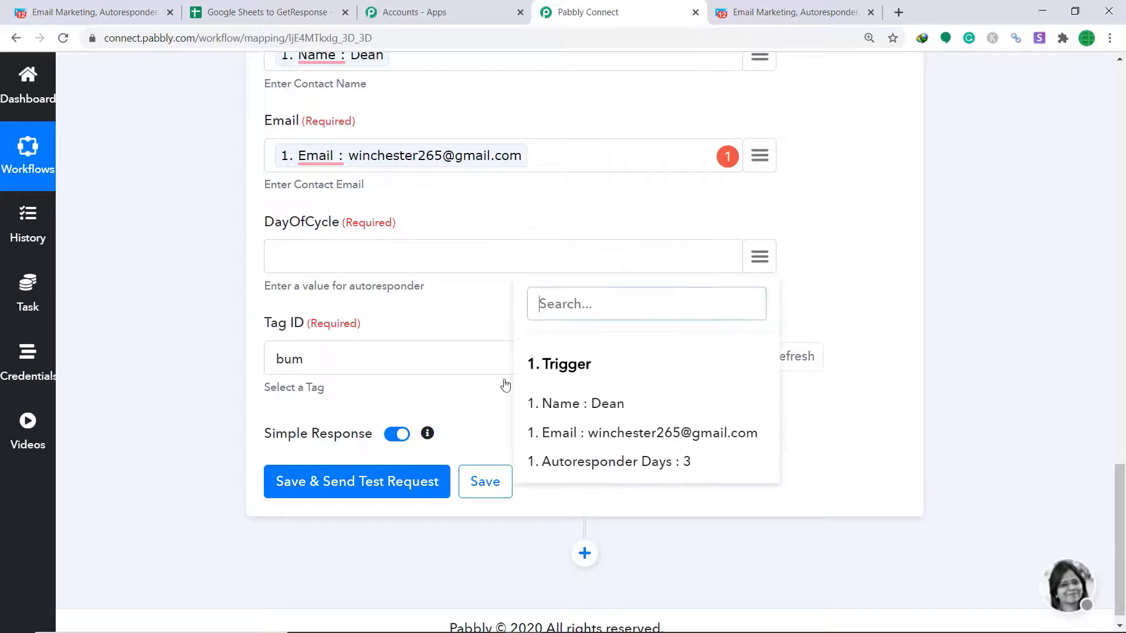
pyautogui.click(692, 463)
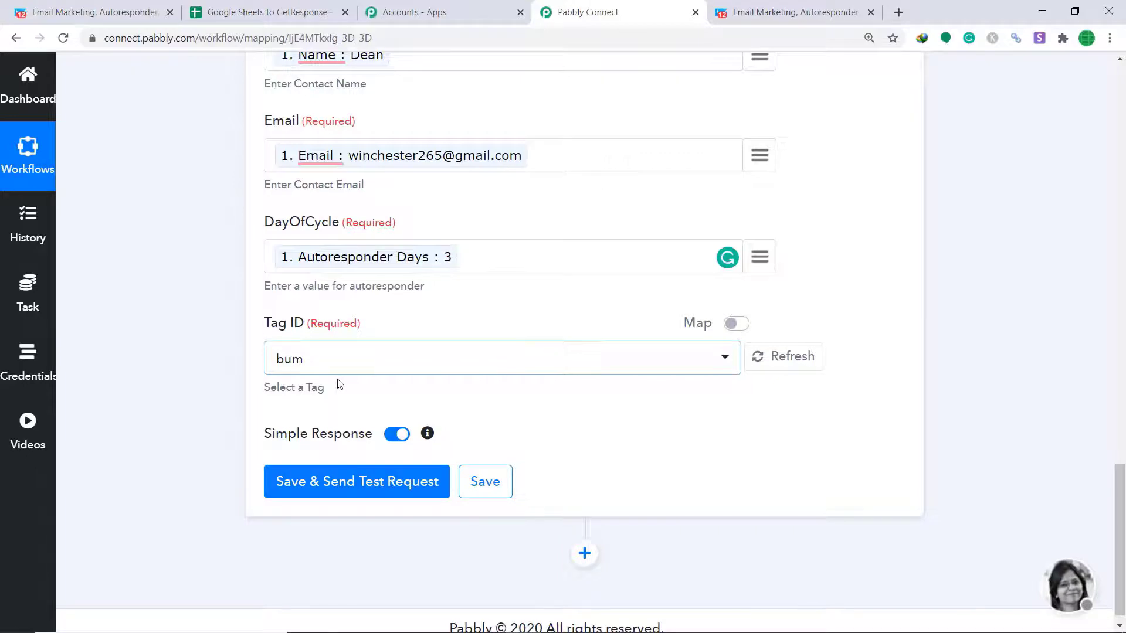
# Check the available tags in GetResponse's Tags list
pyautogui.click(55, 7)
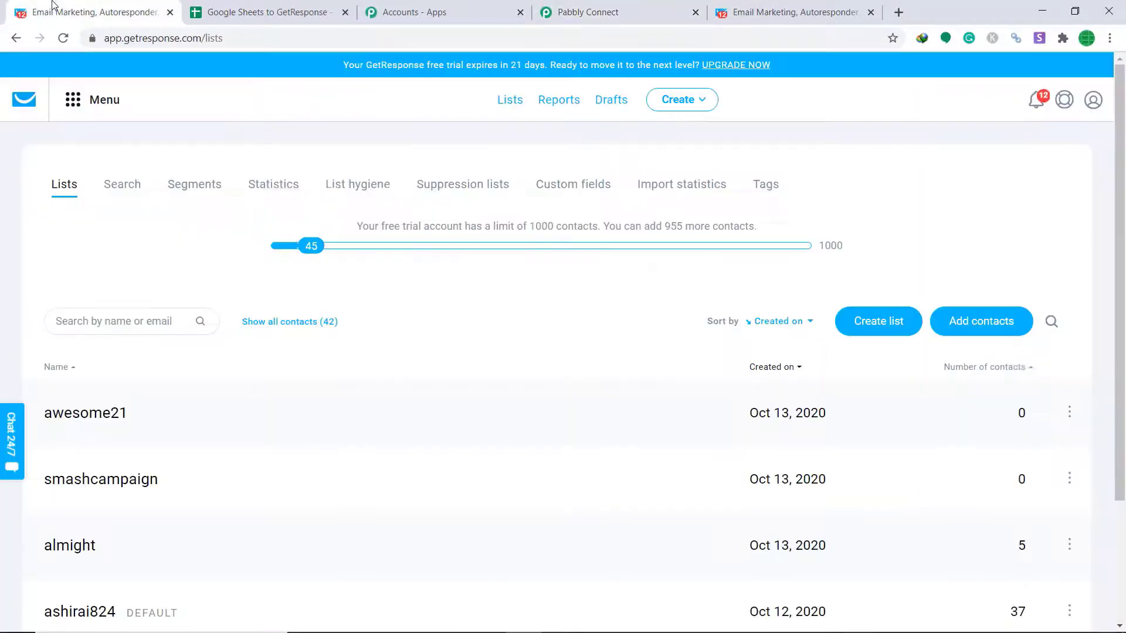
pyautogui.click(766, 191)
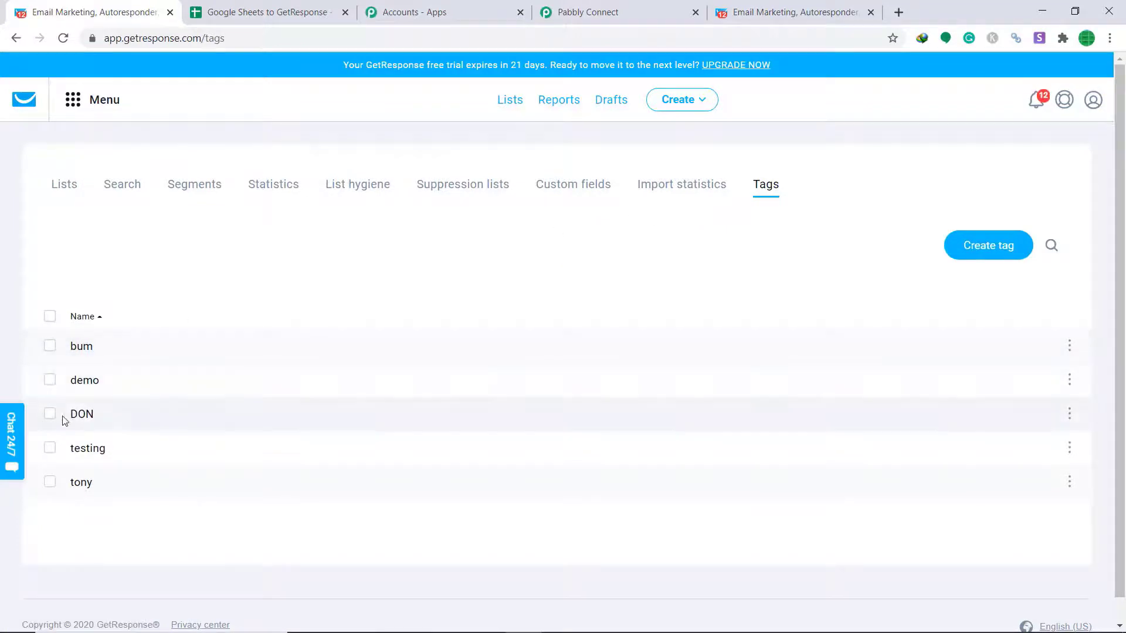
pyautogui.click(586, 12)
# Set Tag ID to tony, then save the action and send a test request
pyautogui.click(508, 356)
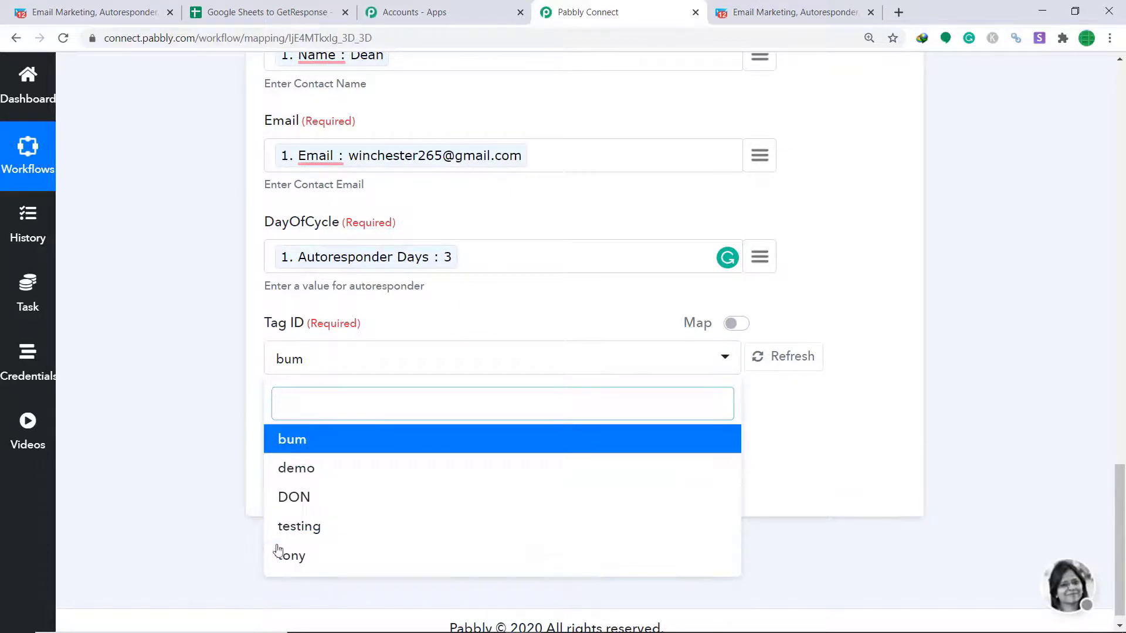
pyautogui.click(297, 557)
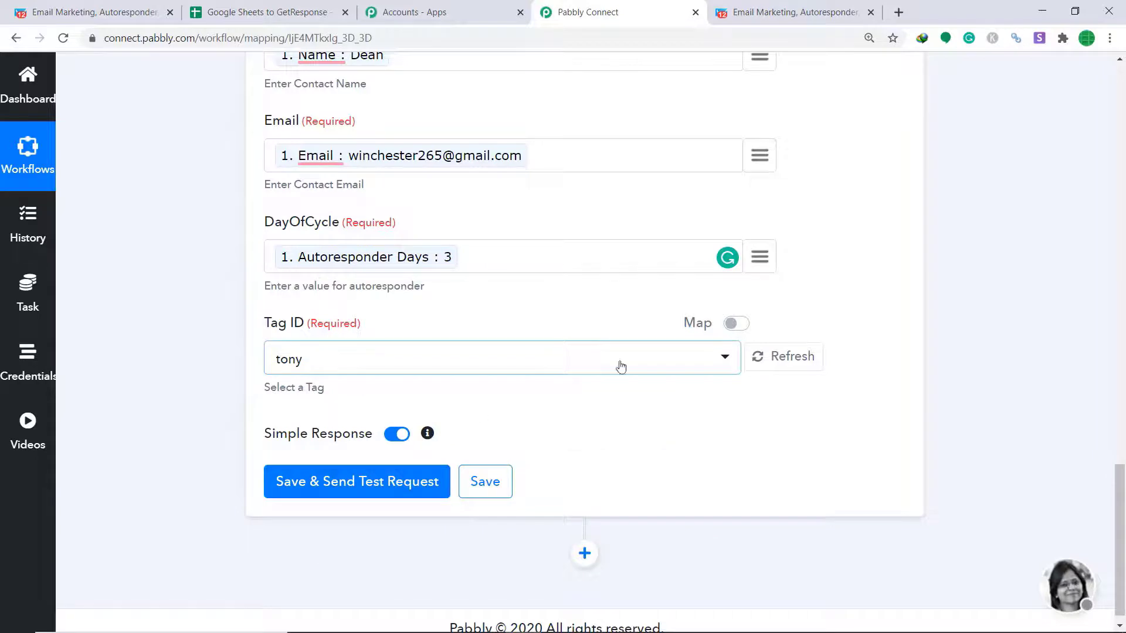
pyautogui.click(359, 488)
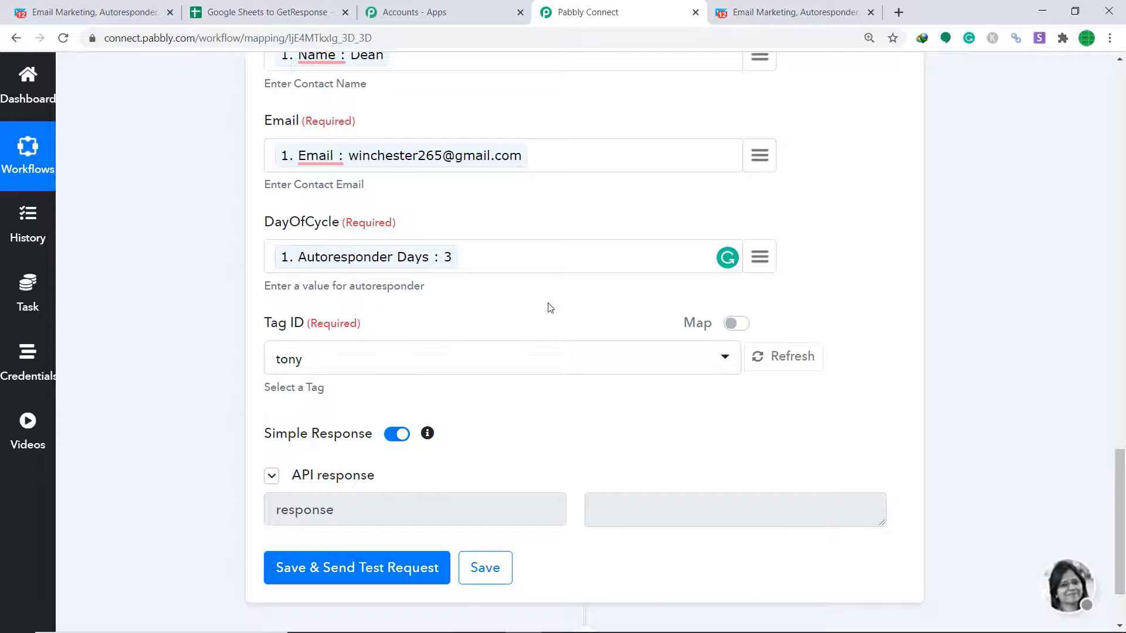
# Open GetResponse's default list to see its 38 contacts, with the test contact at day 3
pyautogui.scroll(3, 542, 307)
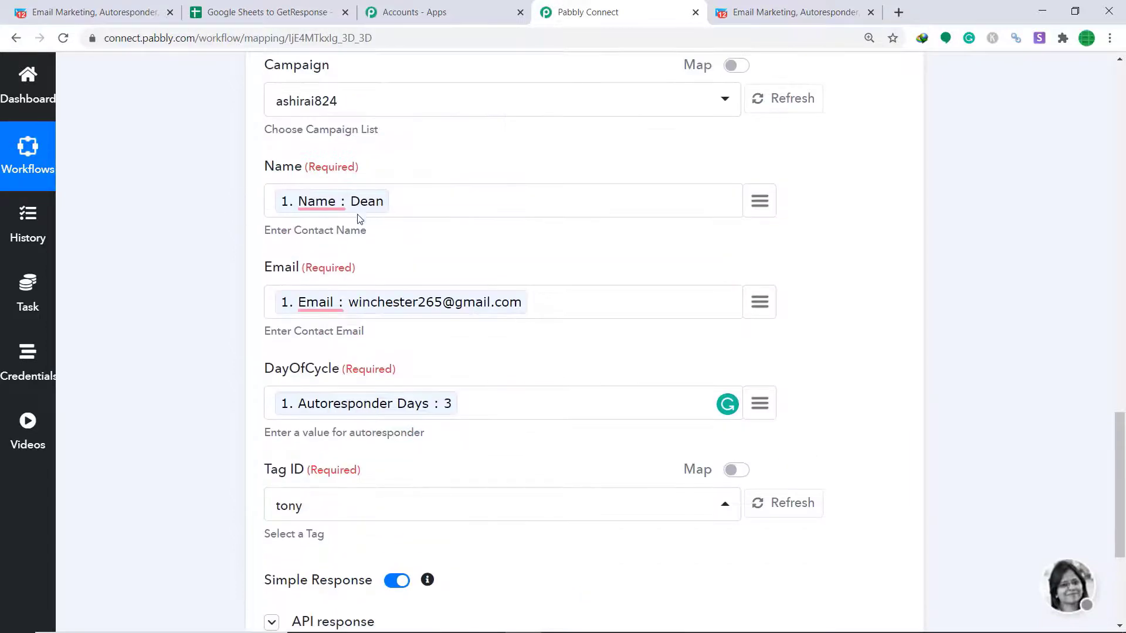
pyautogui.scroll(-1, 293, 223)
pyautogui.scroll(-1, 521, 230)
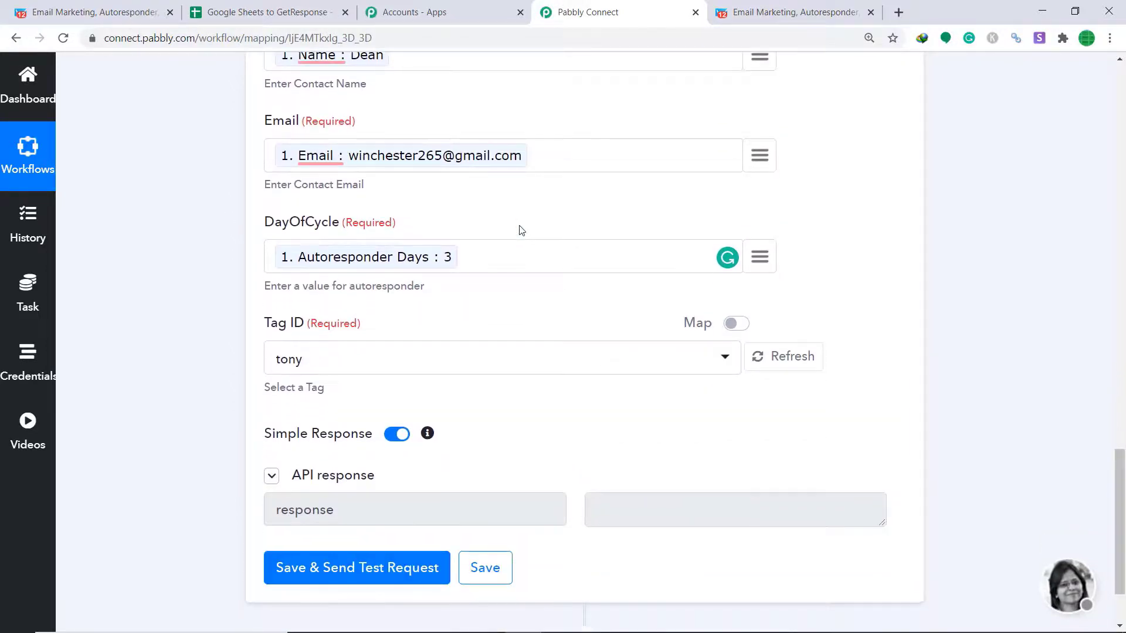
pyautogui.click(99, 11)
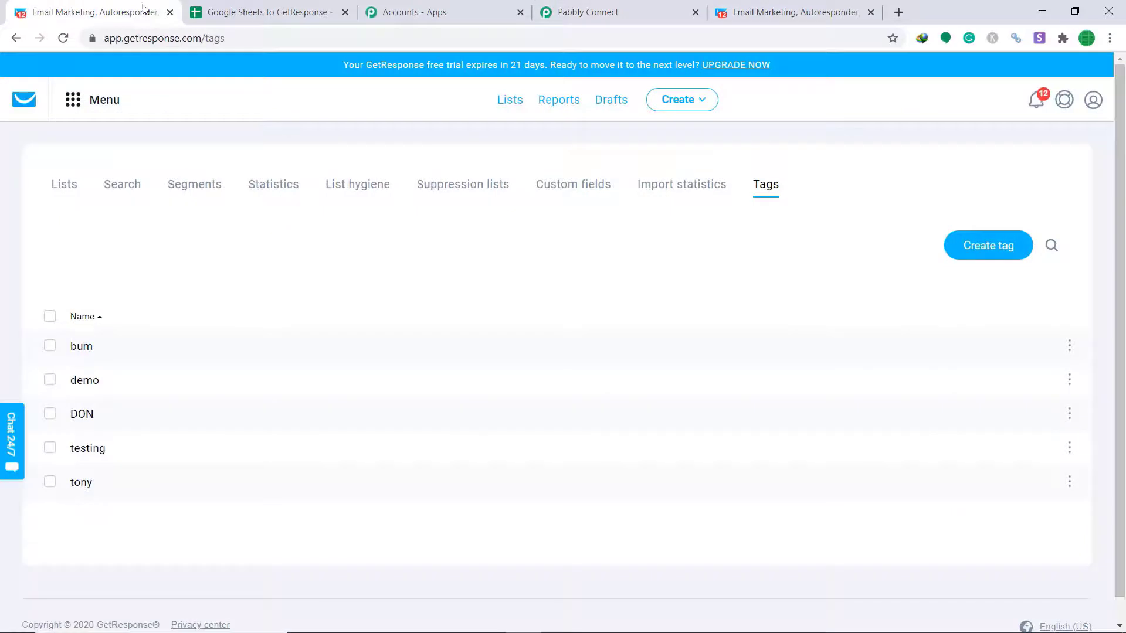
pyautogui.click(65, 187)
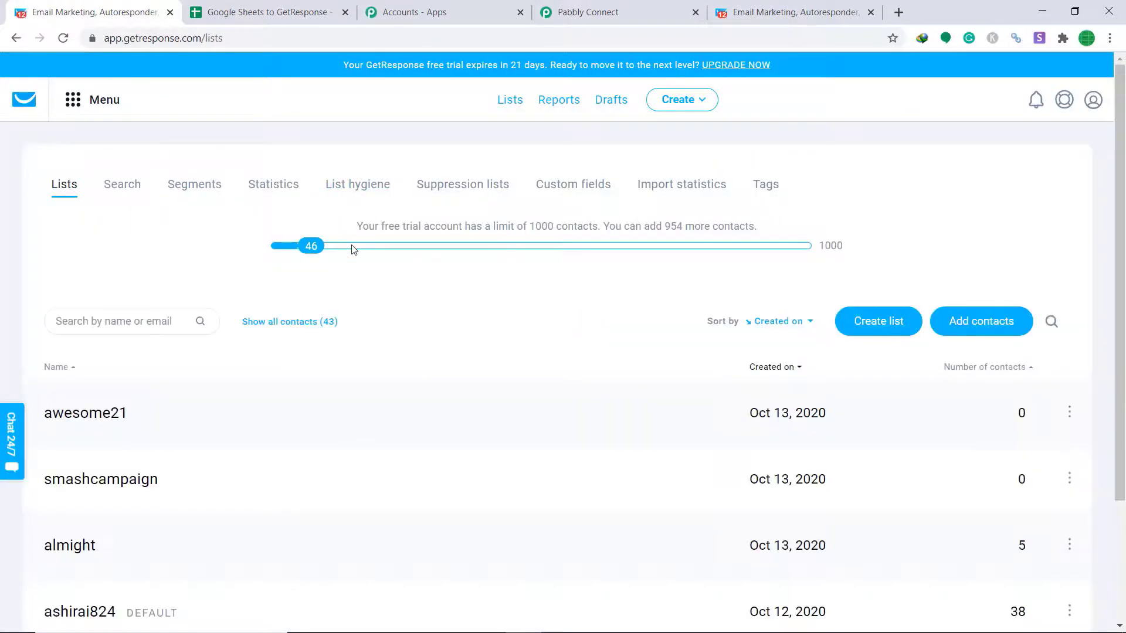
pyautogui.scroll(-3, 346, 255)
pyautogui.click(69, 467)
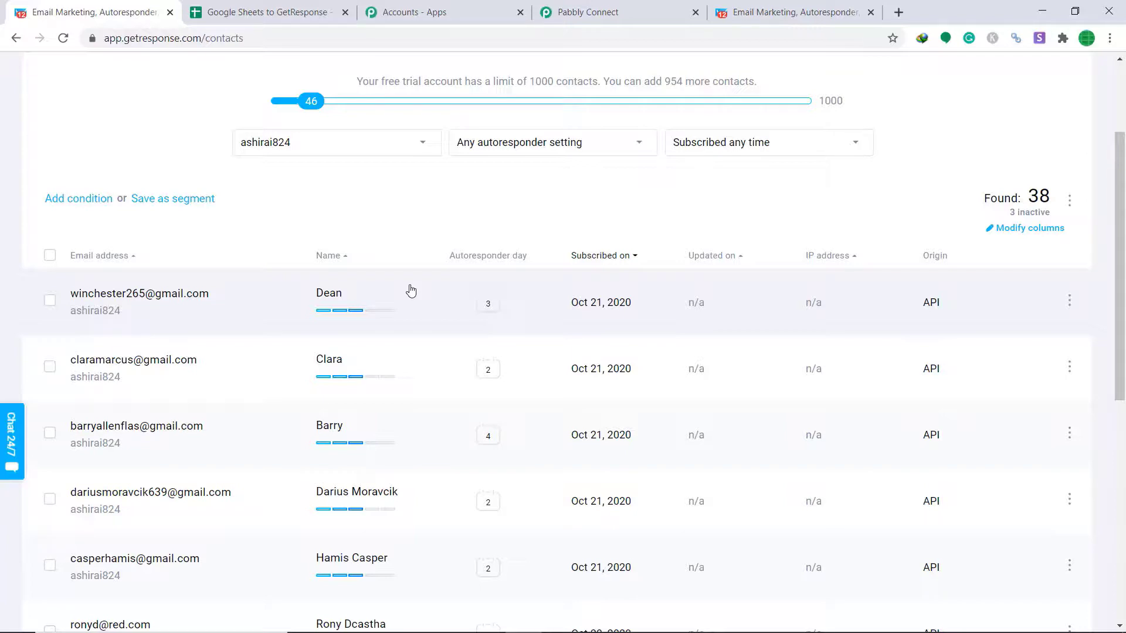
# Collapse the GetResponse action and the Google Sheets trigger settings in the workflow
pyautogui.click(575, 9)
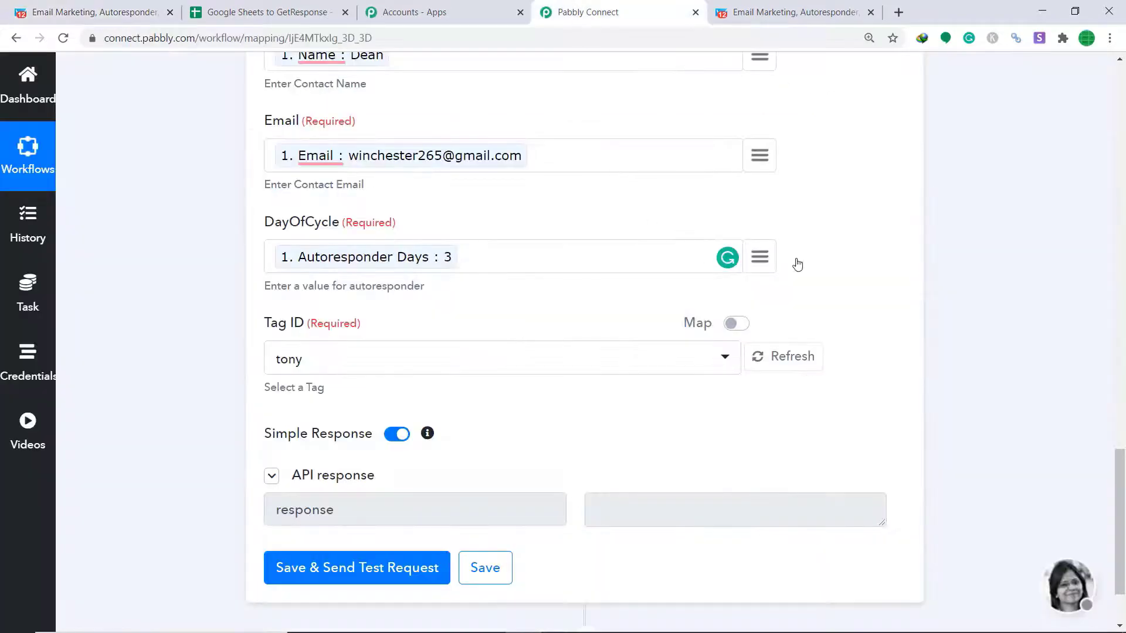
pyautogui.scroll(10, 1123, 427)
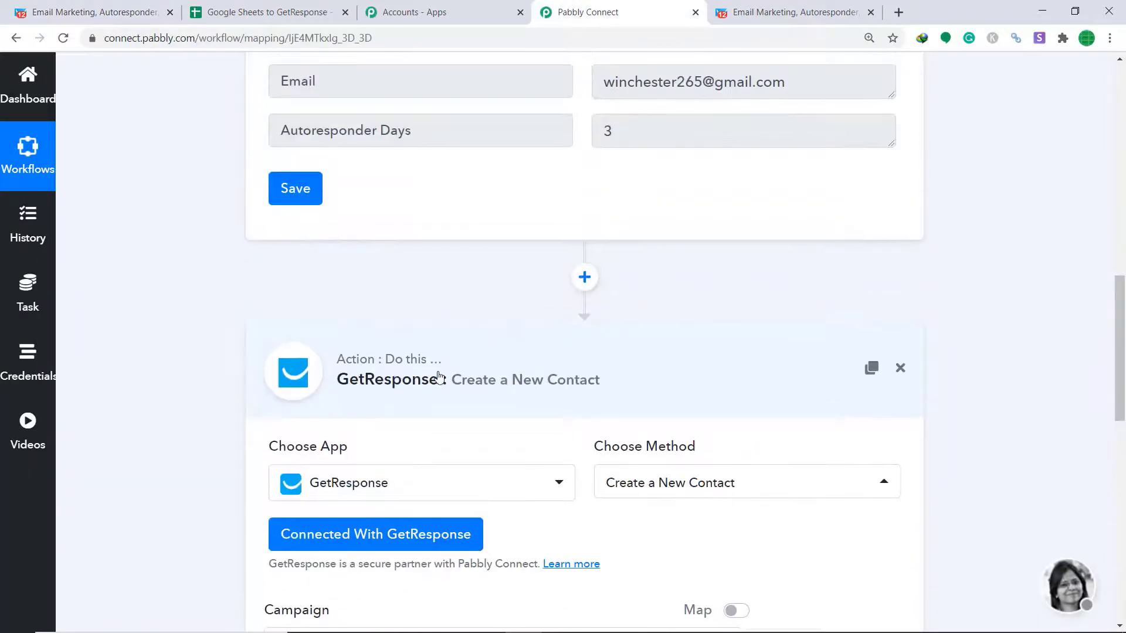
pyautogui.click(450, 371)
pyautogui.scroll(8, 616, 211)
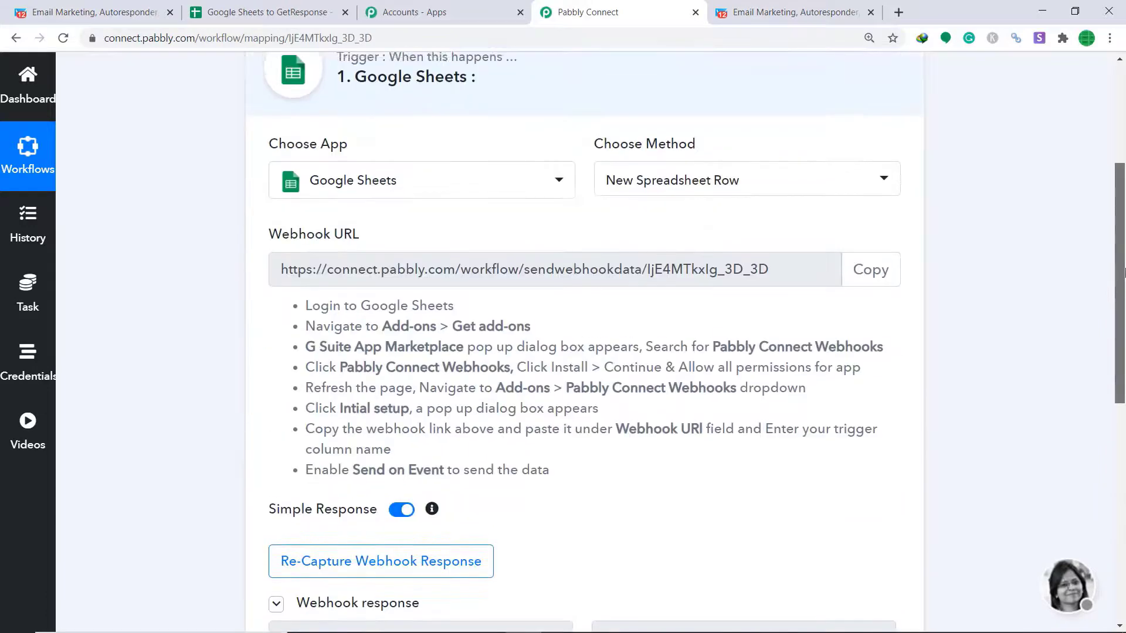
pyautogui.click(574, 177)
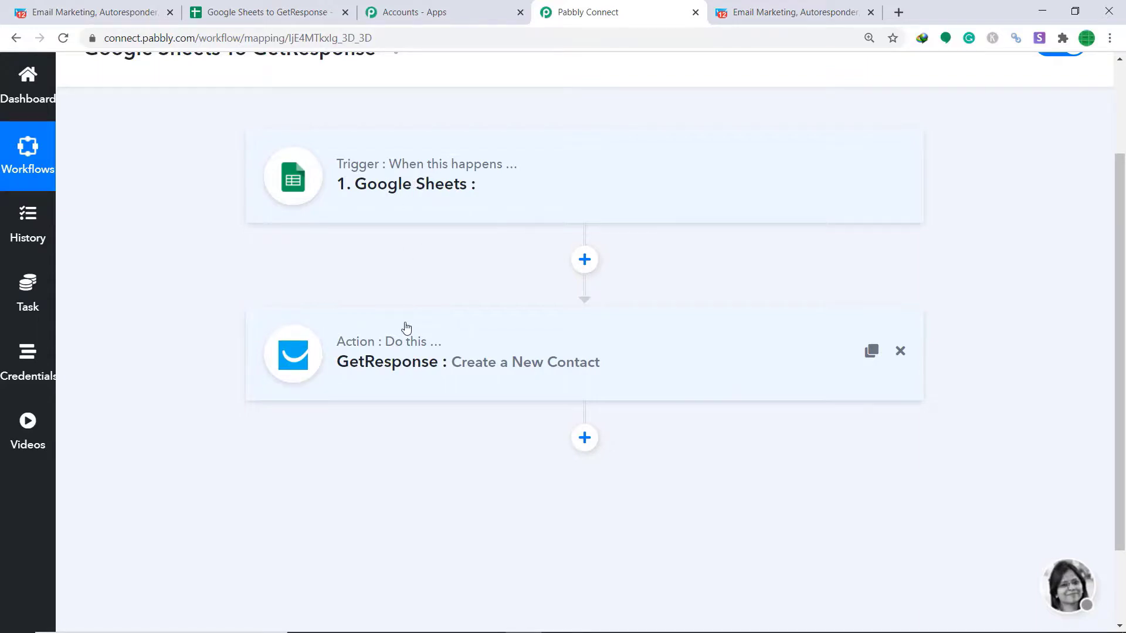
# Submit the webhook setup with trigger column C and enable Pabbly Connect Webhooks' Send On Event
pyautogui.click(306, 6)
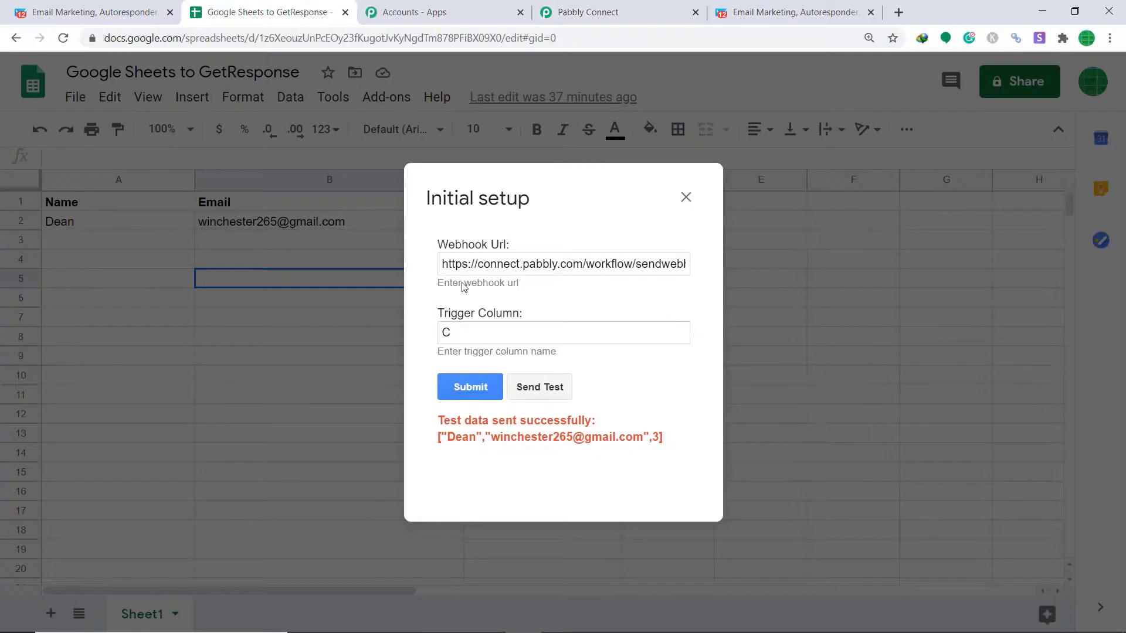
pyautogui.click(483, 382)
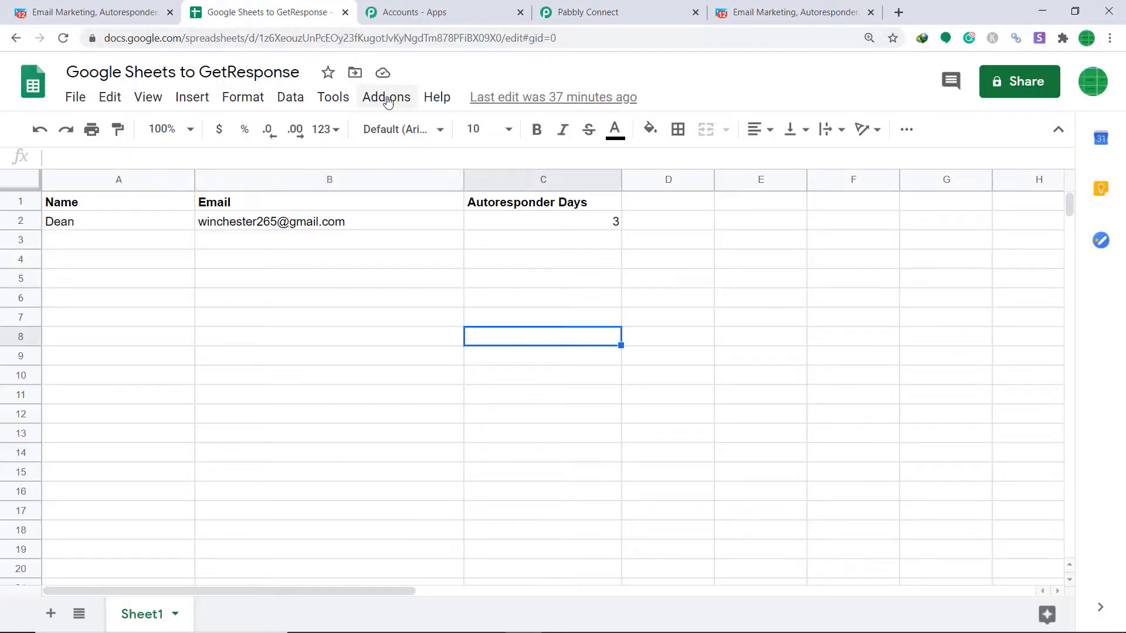
pyautogui.click(386, 100)
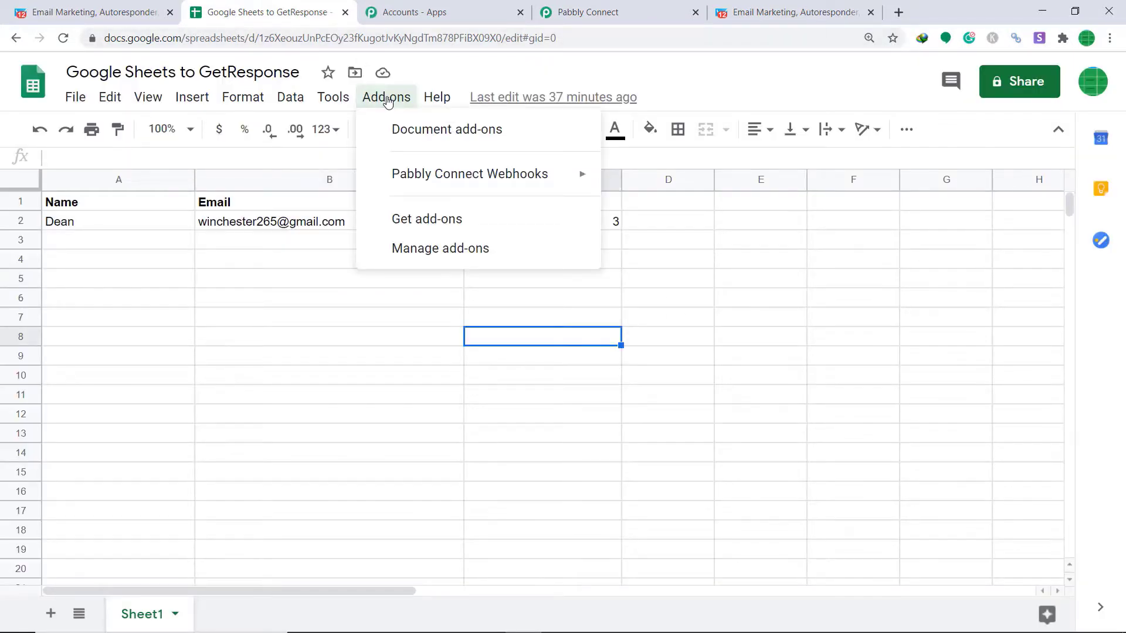
pyautogui.moveTo(402, 174)
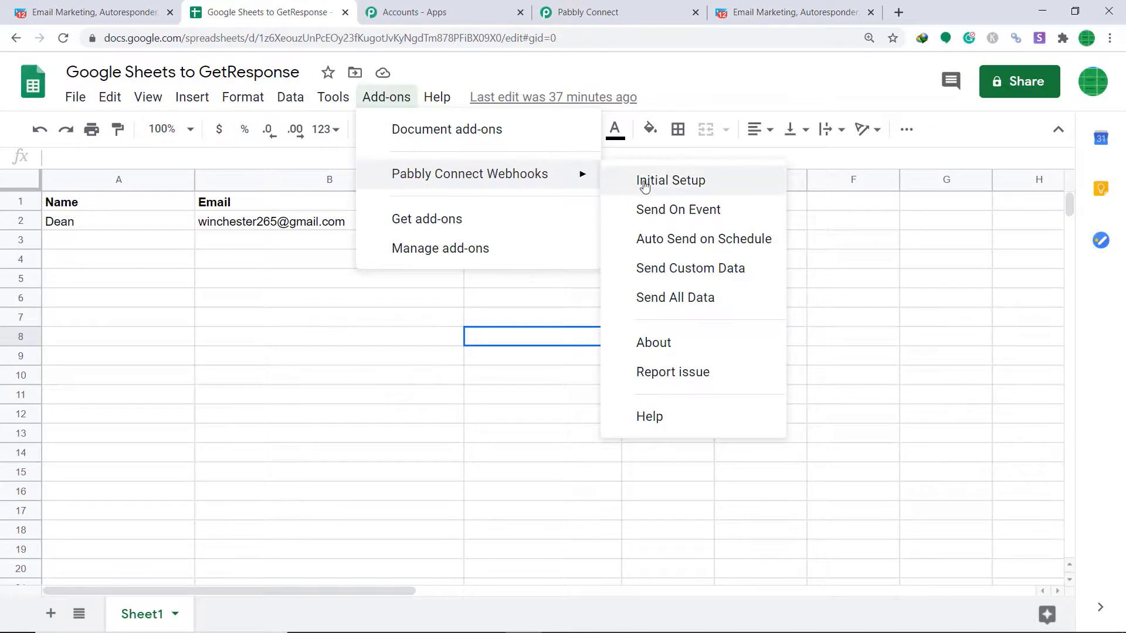
pyautogui.click(667, 212)
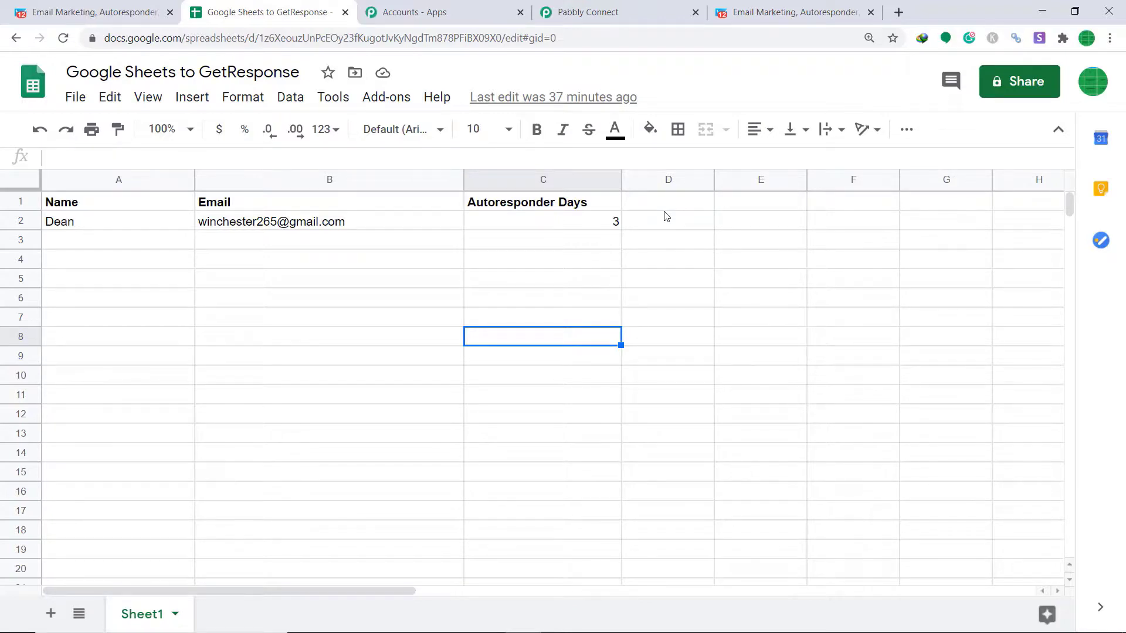
# Enter a second contact in row 3: the contact's name, email address and 2 autoresponder days
pyautogui.click(159, 234)
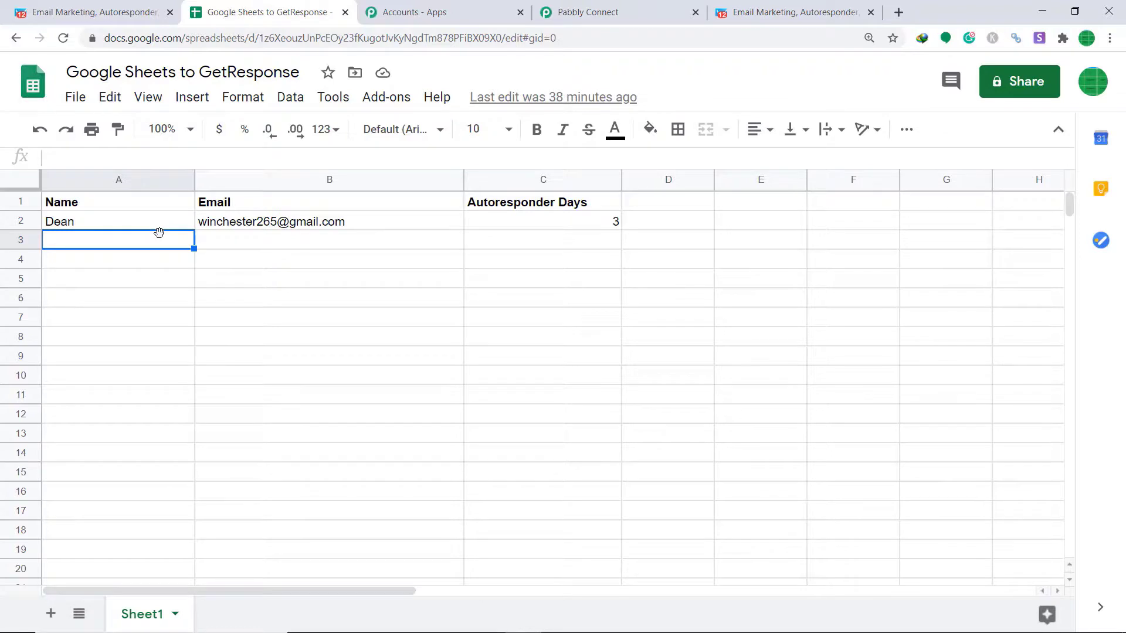
pyautogui.write('Sam')
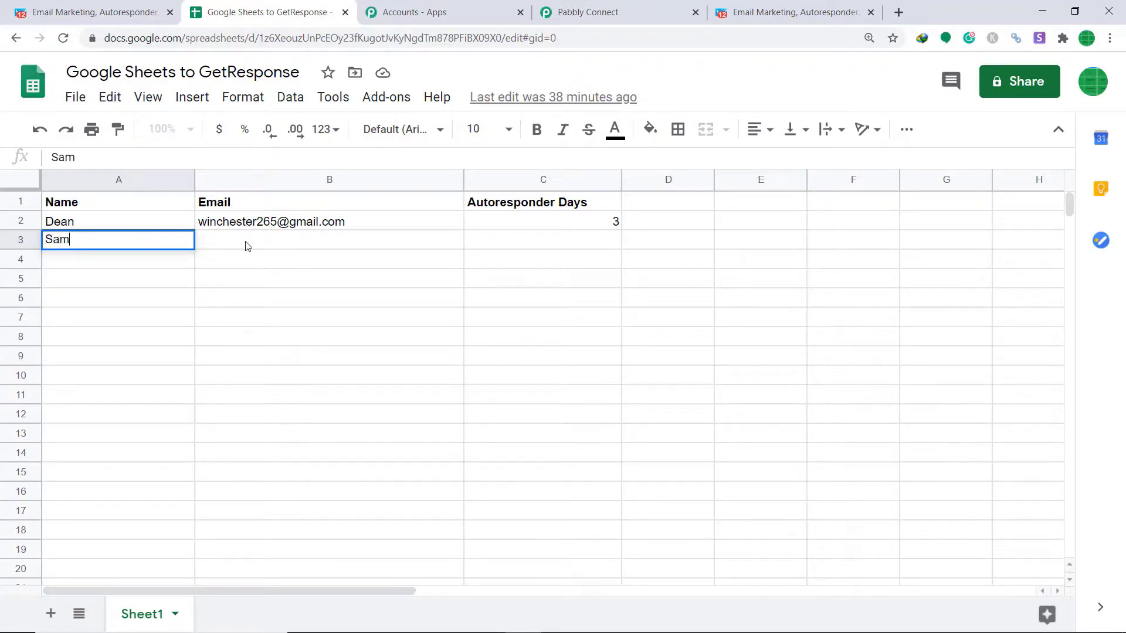
pyautogui.click(246, 244)
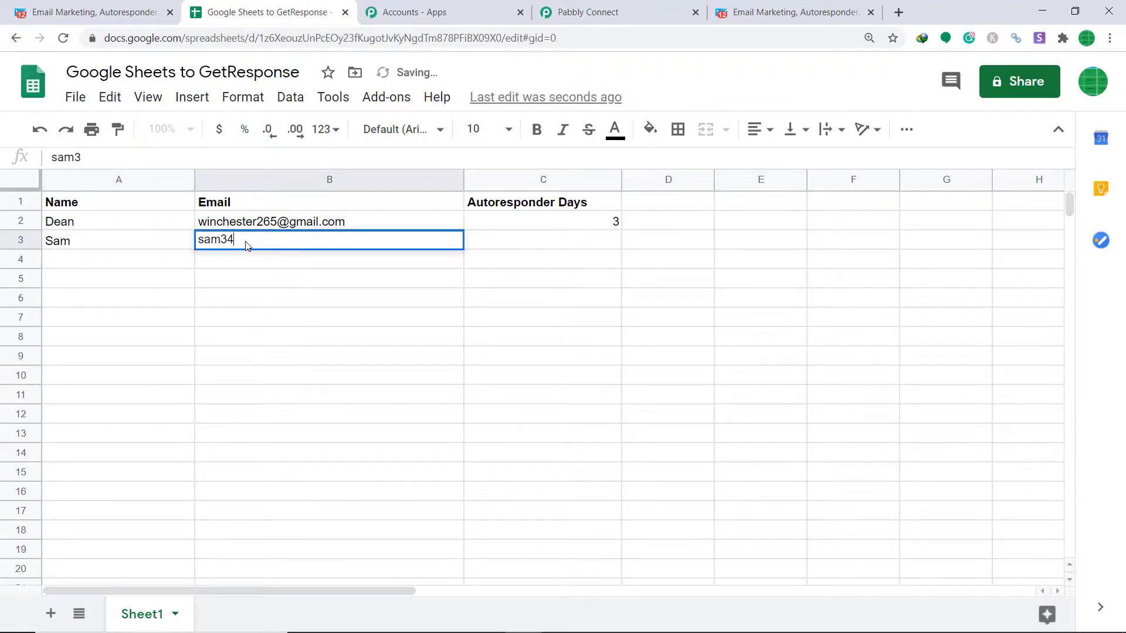
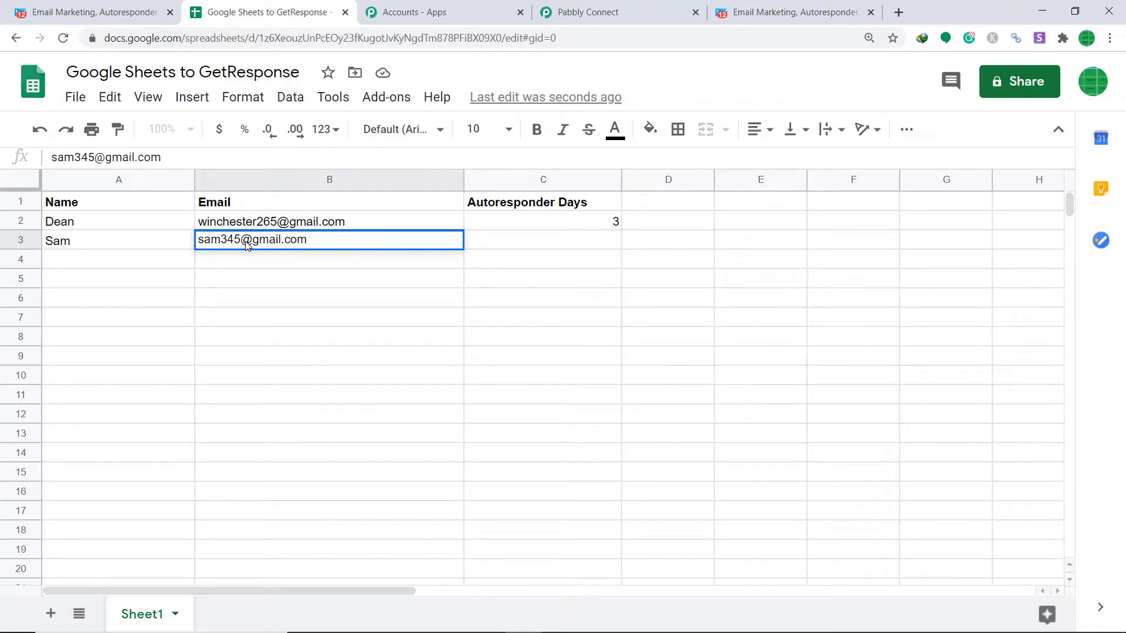
pyautogui.click(617, 246)
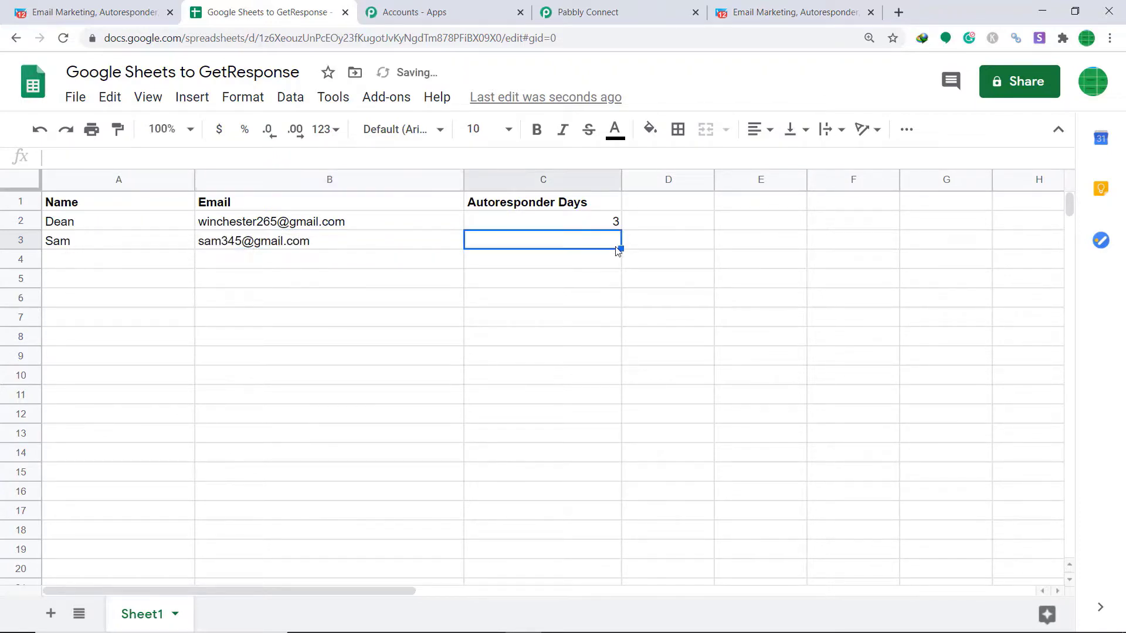
pyautogui.write('2')
pyautogui.click(589, 318)
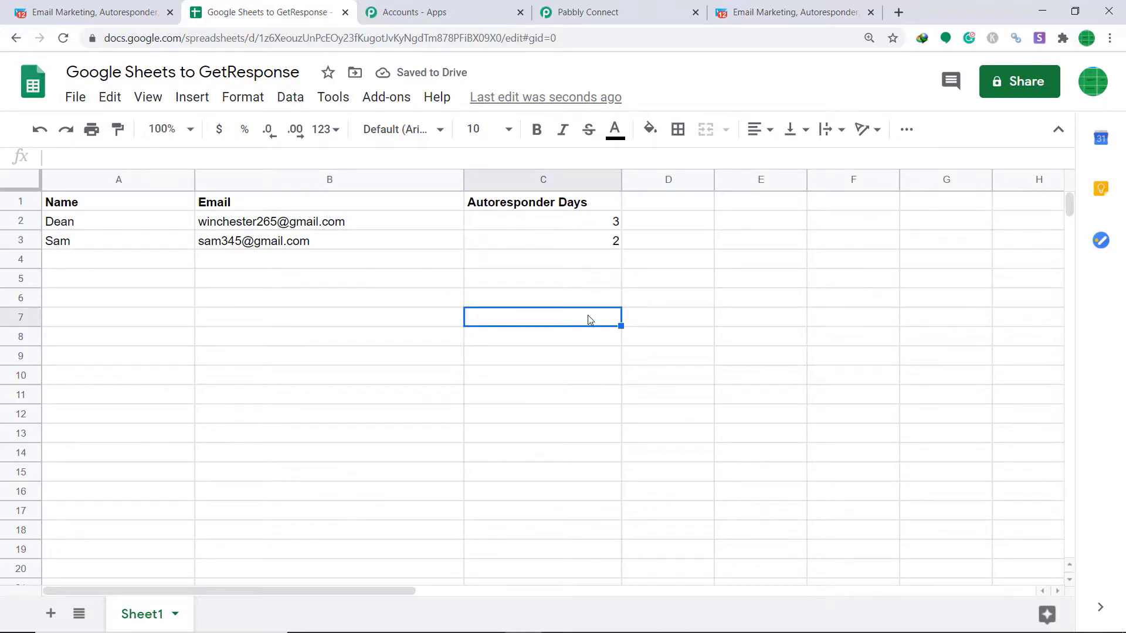
pyautogui.click(88, 12)
# Reload GetResponse contacts and confirm the new sheet contact appears at the top with day 2
pyautogui.click(70, 38)
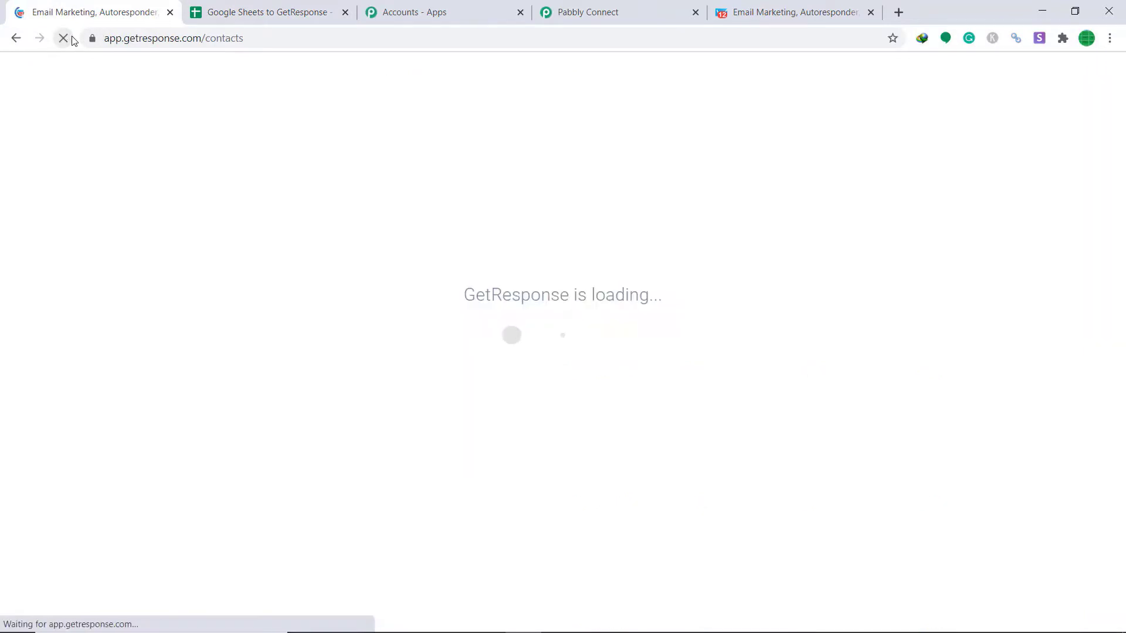
pyautogui.moveTo(361, 283)
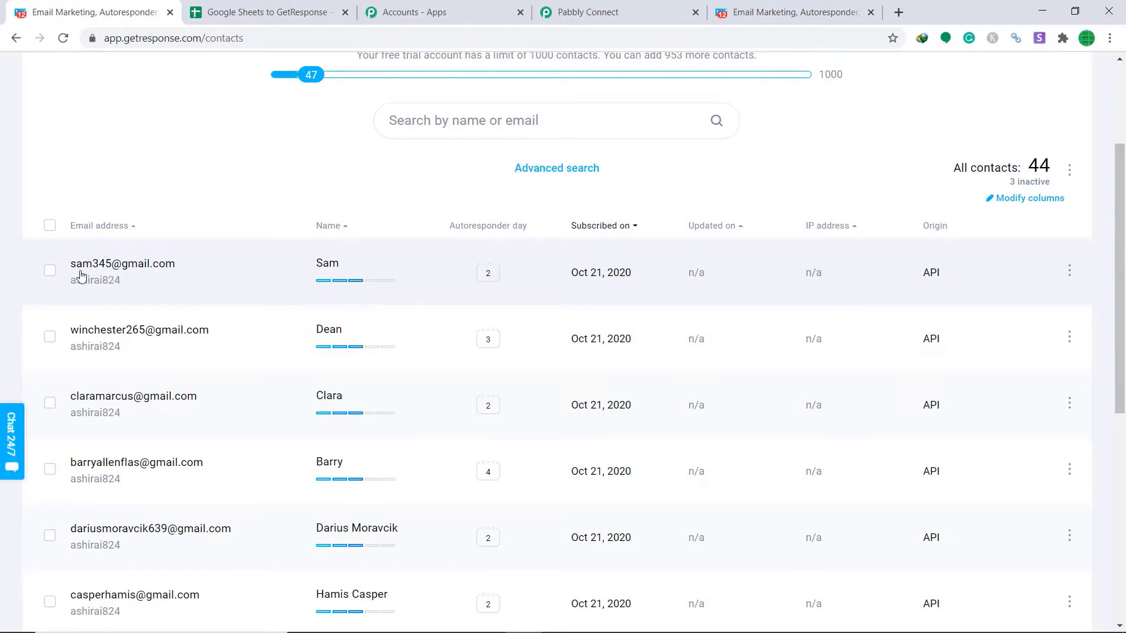
pyautogui.click(268, 11)
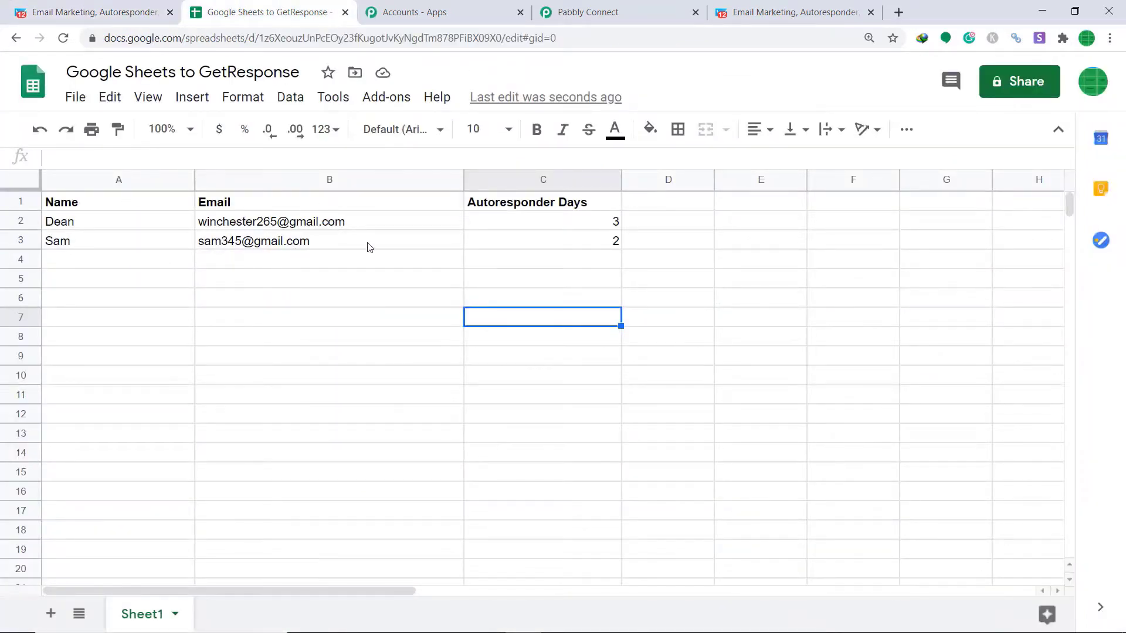
pyautogui.click(93, 9)
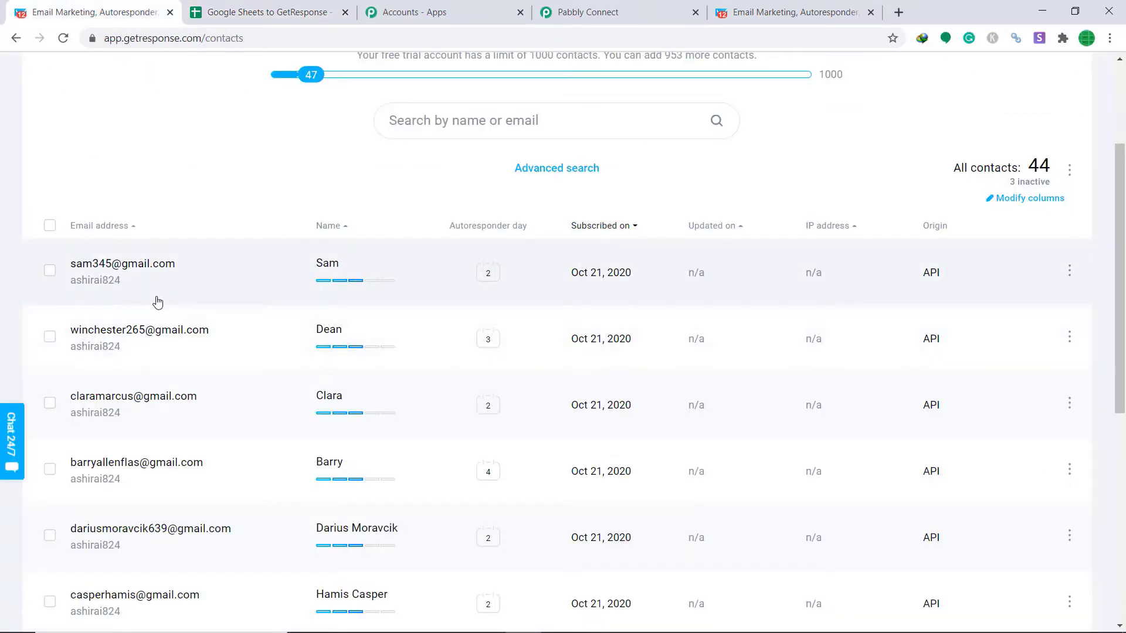